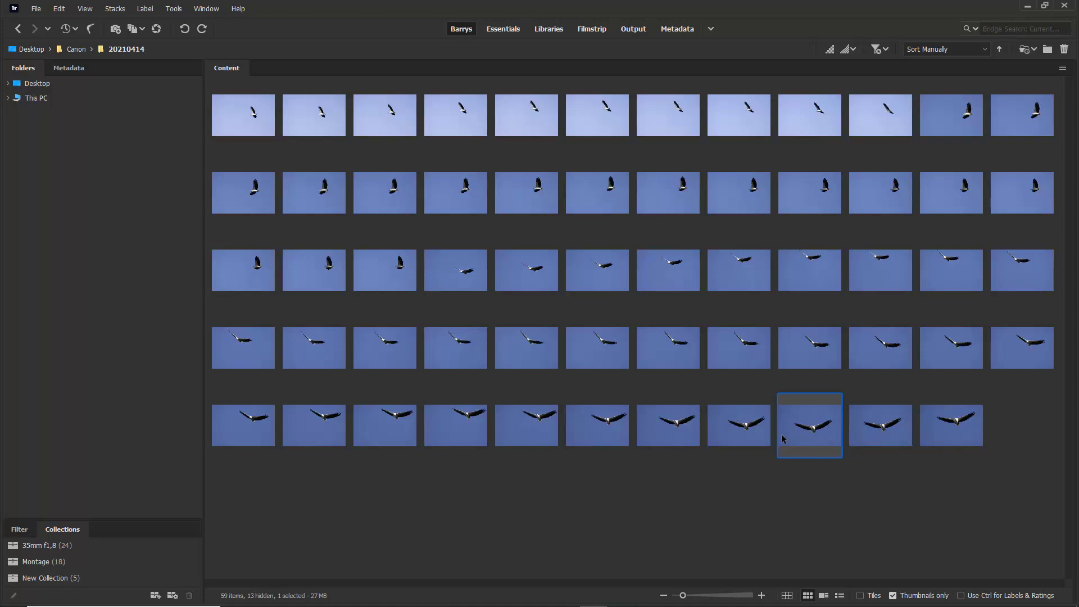
- Magnify the photo to 200% on the bird's head and open the Detail adjustments
key("ctrl+plus")
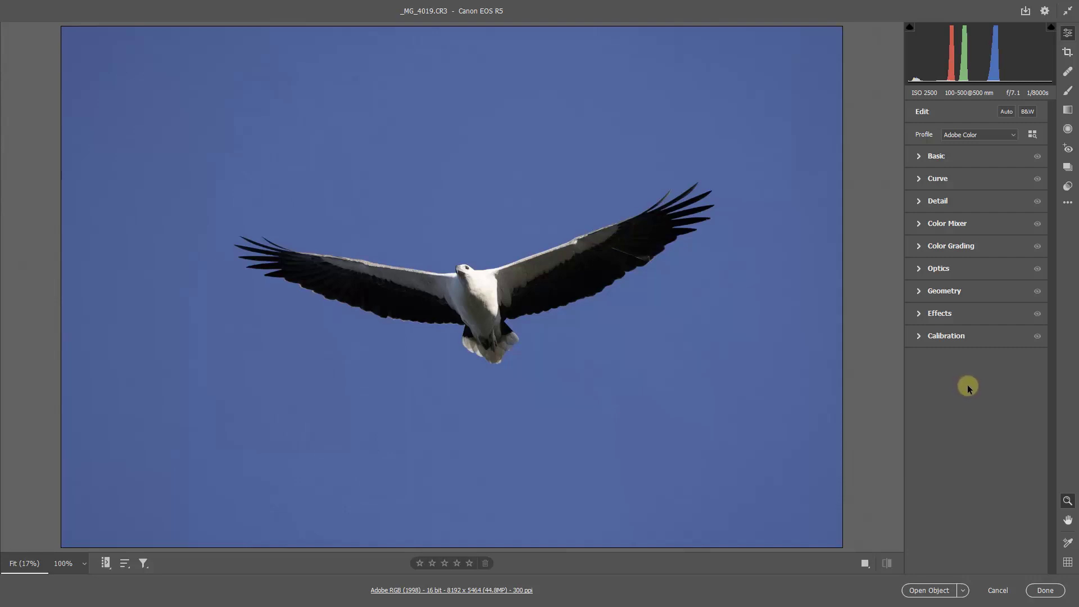
right_click(603, 325)
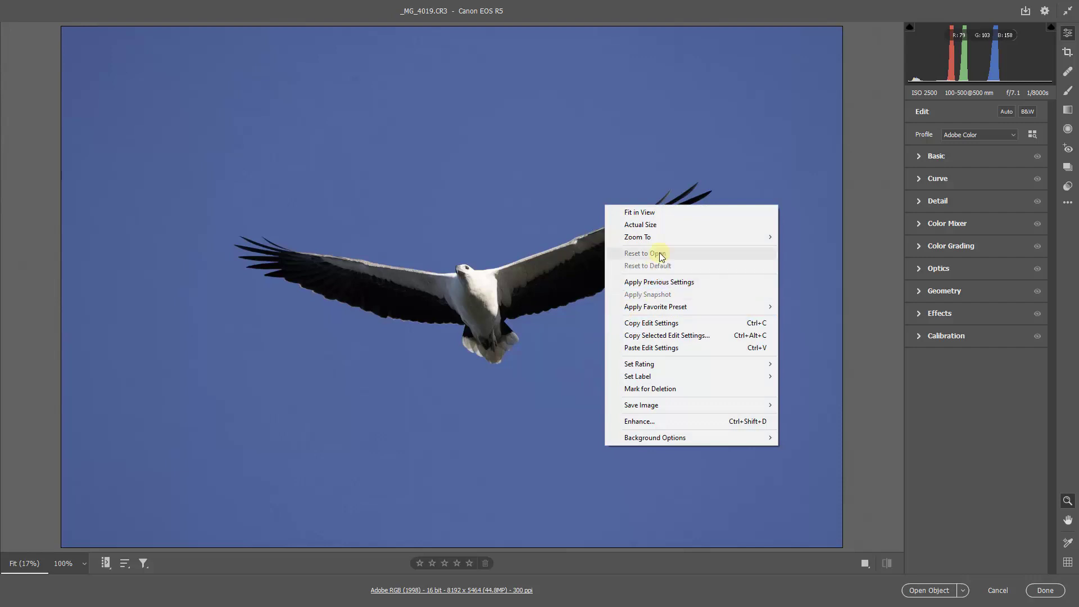
mouse_move(653, 238)
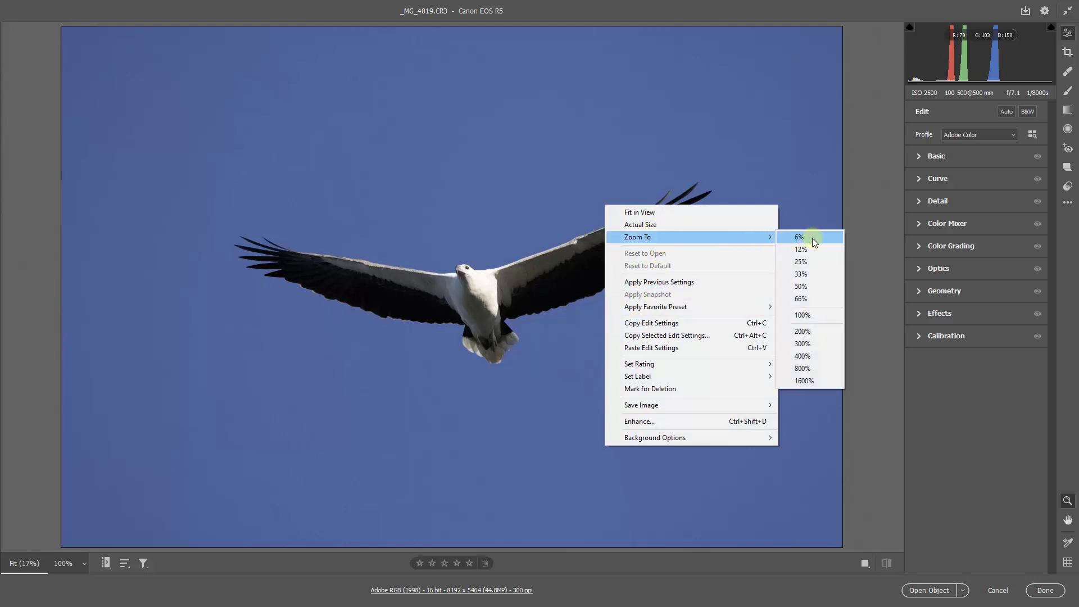
left_click(803, 331)
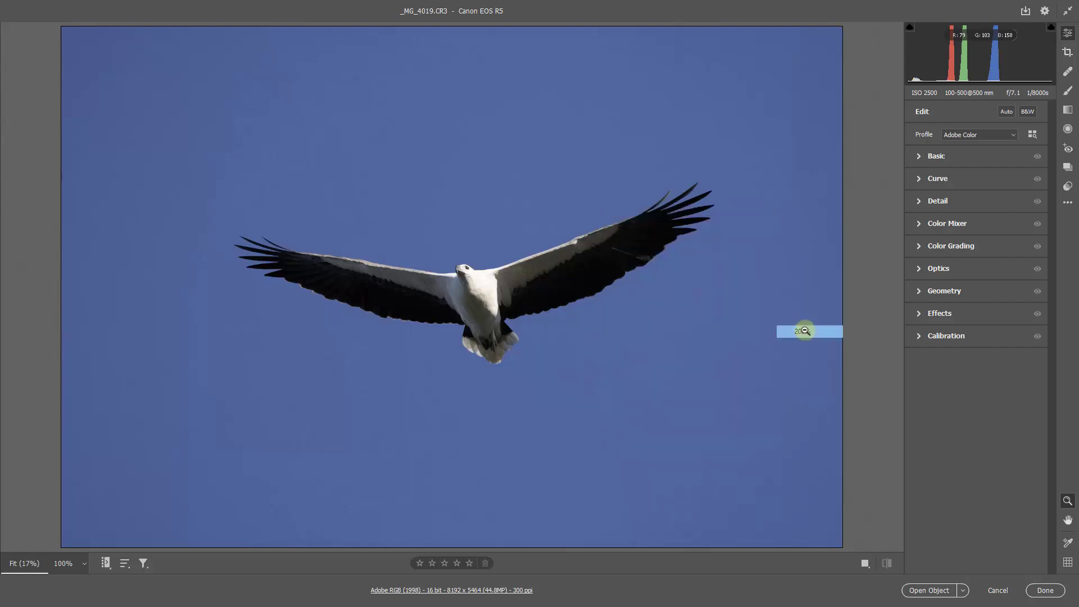
key("h")
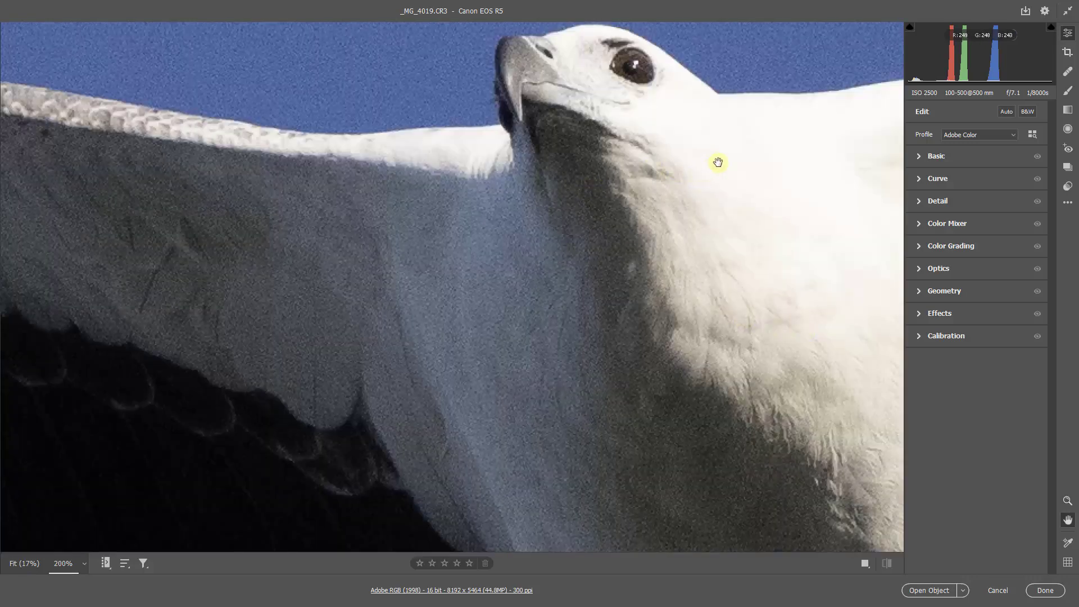
left_click_drag(718, 163, 354, 339)
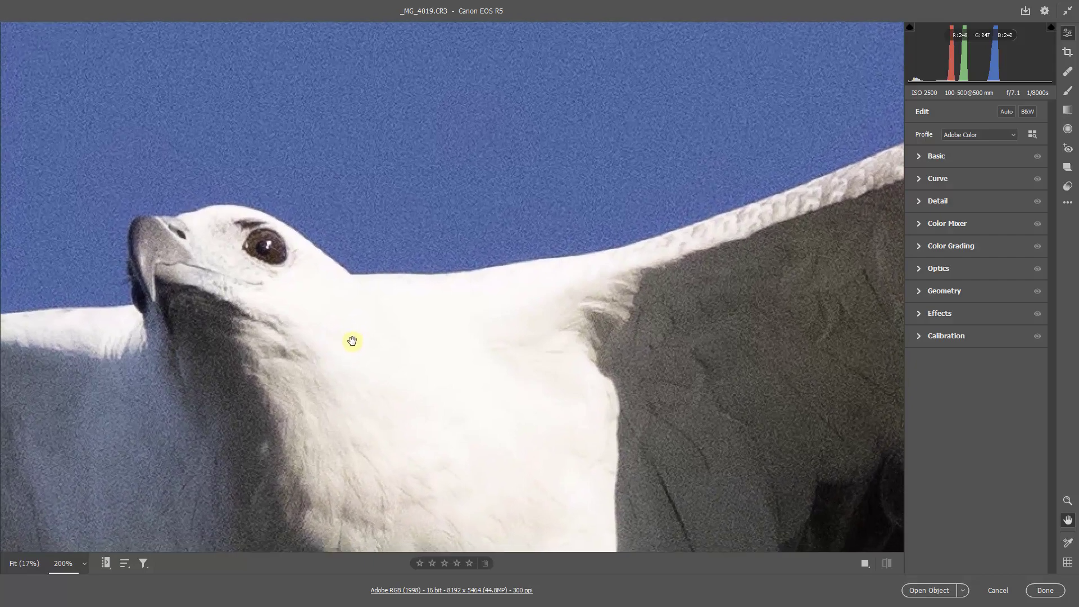
key("z")
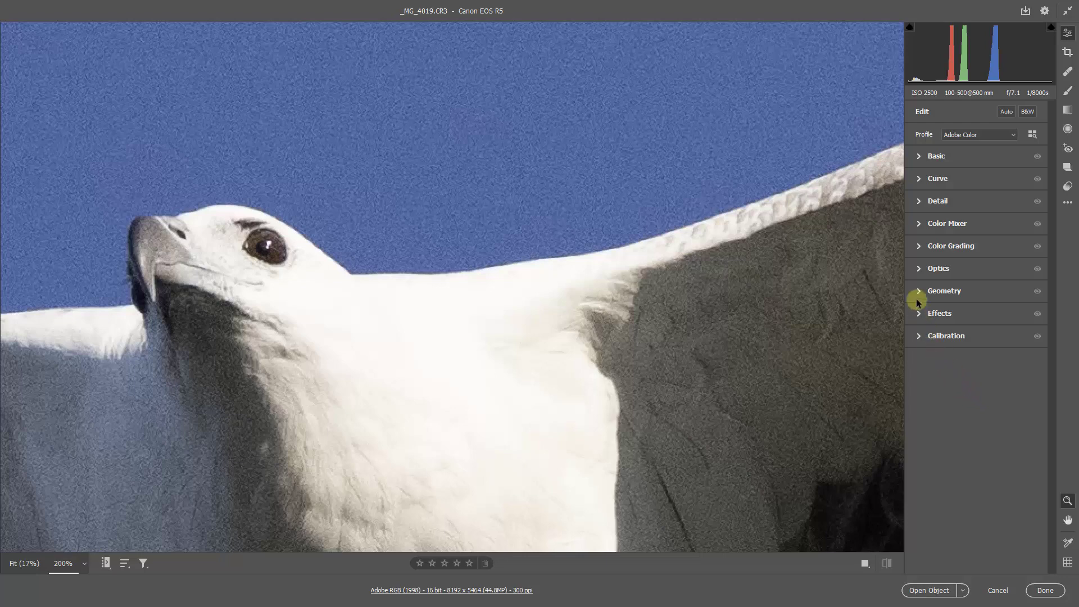
left_click(917, 202)
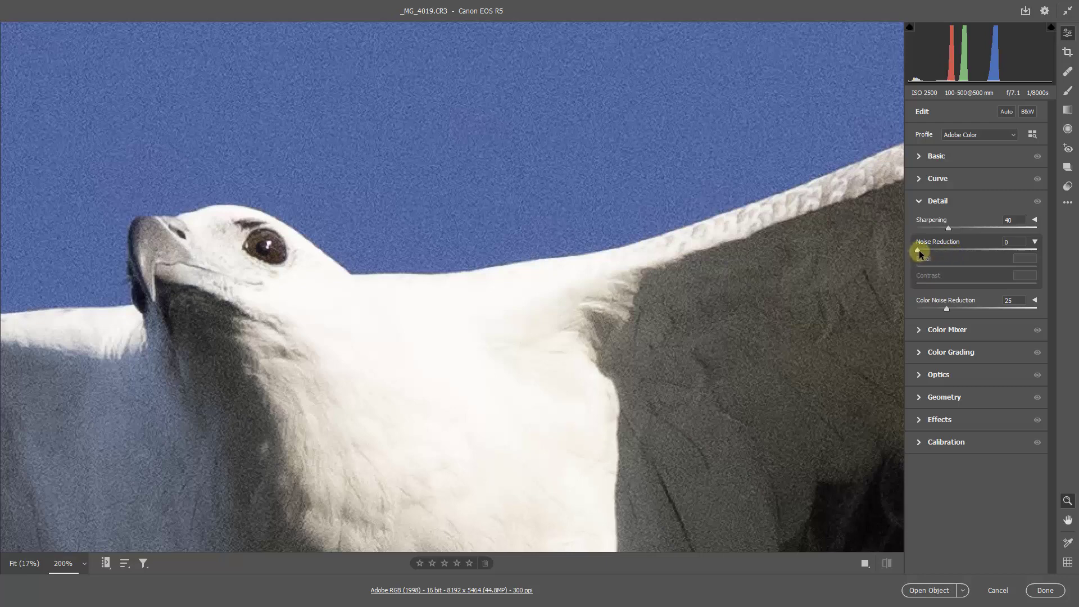
- Try noise reduction strengths of 37, 53 and 51 on the bird, resetting to zero between trials for comparison
left_click_drag(918, 250, 914, 251)
left_click(963, 250)
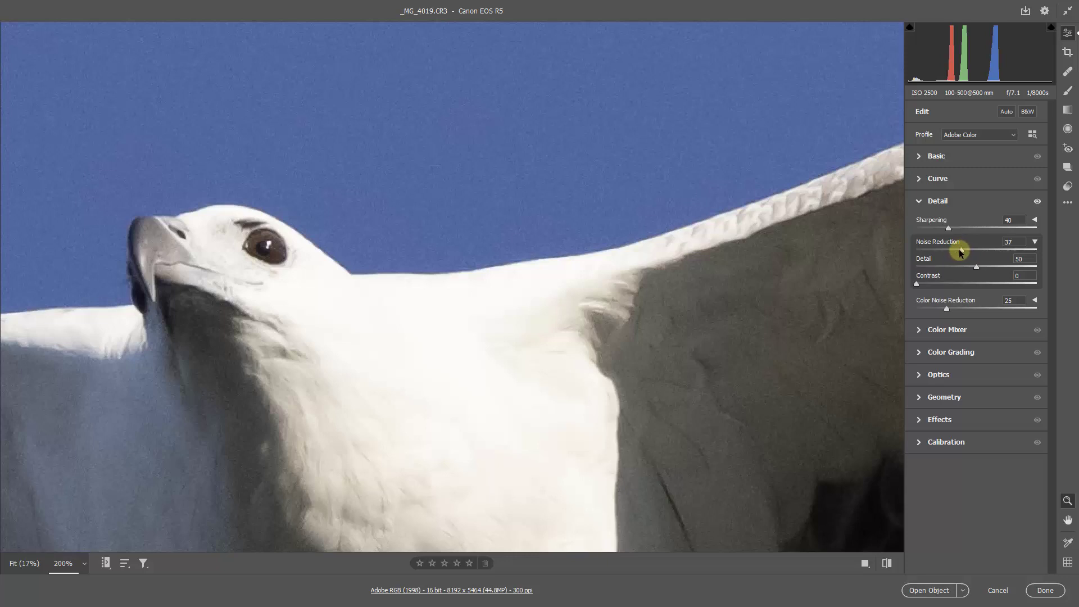
double_click(962, 250)
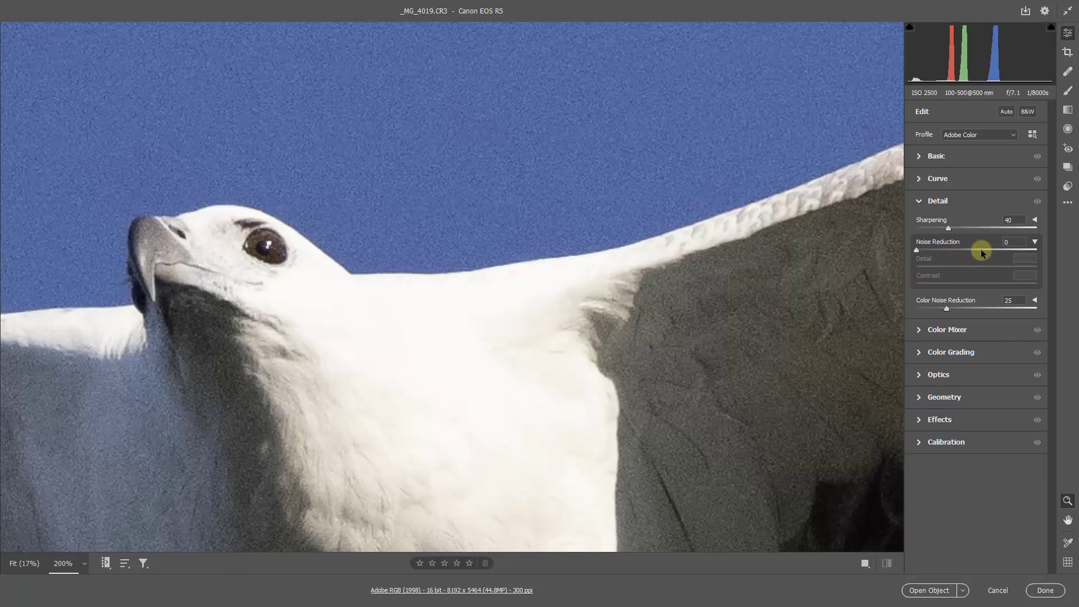
left_click(979, 248)
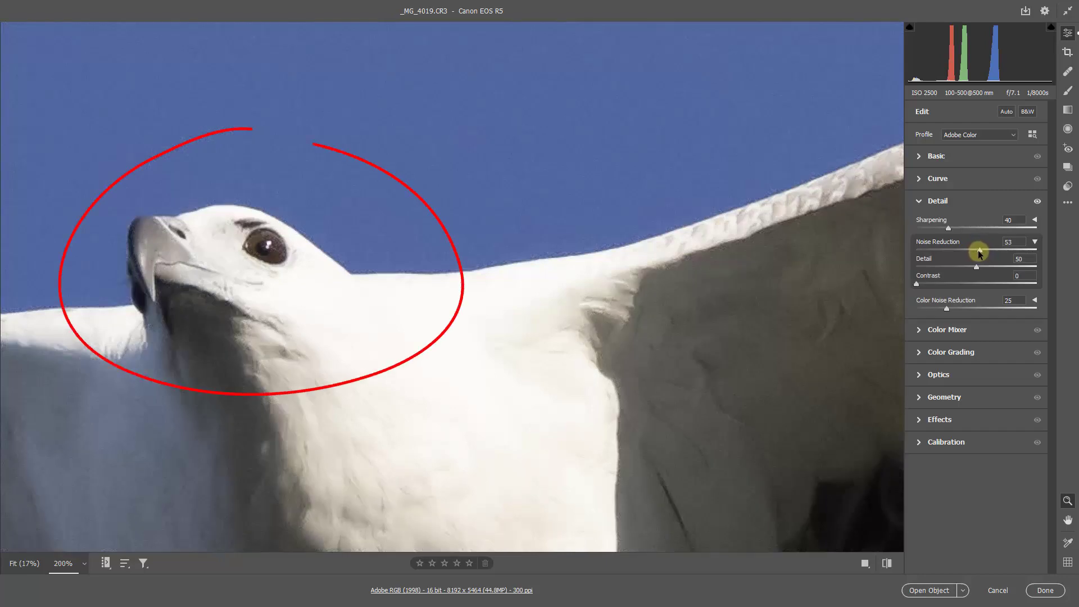
double_click(979, 249)
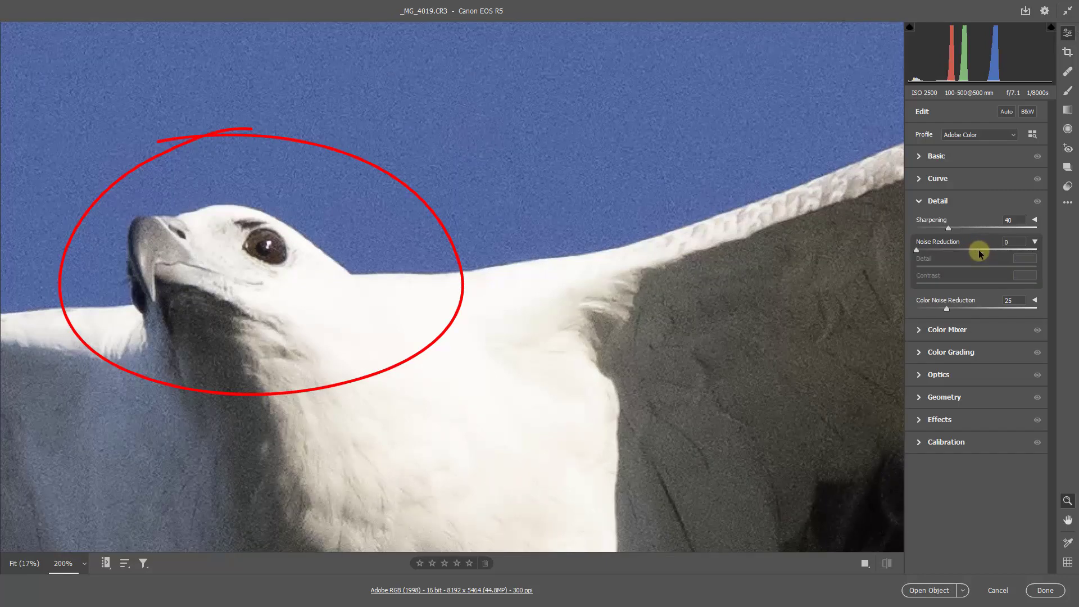
left_click(977, 250)
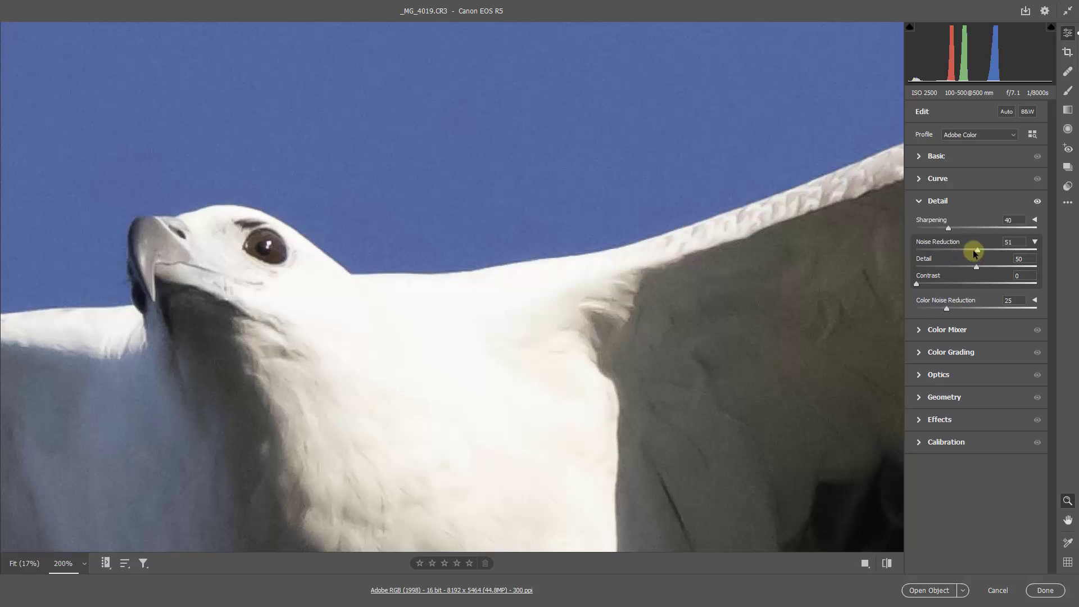
- Set the photo's noise reduction to 40 and check the detail options for color noise reduction
left_click_drag(975, 253, 961, 253)
double_click(961, 250)
left_click(962, 251)
left_click_drag(965, 251, 963, 255)
left_click(1037, 301)
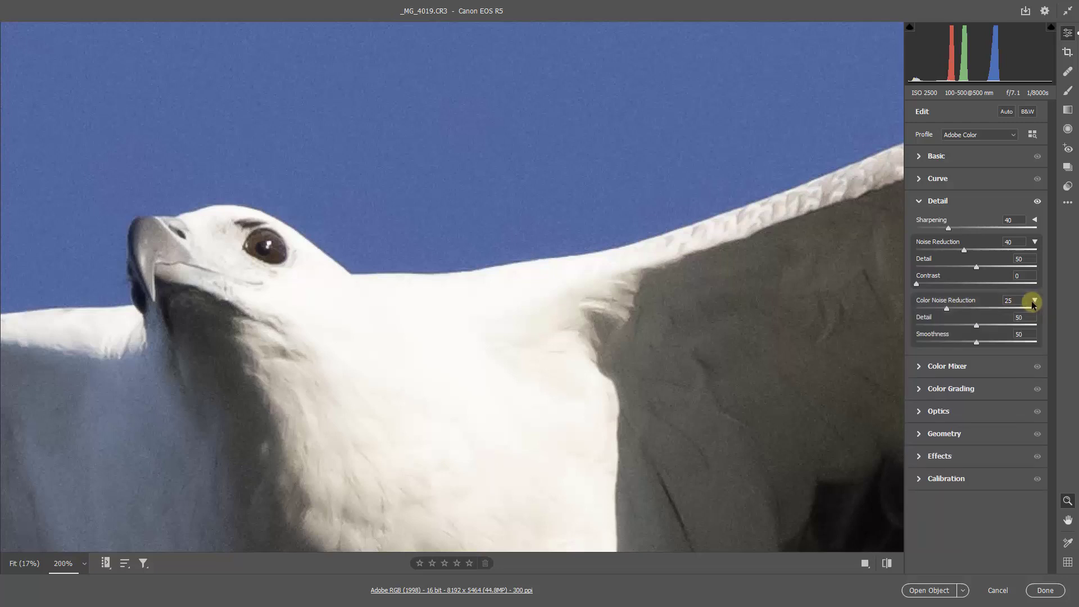
left_click(1033, 301)
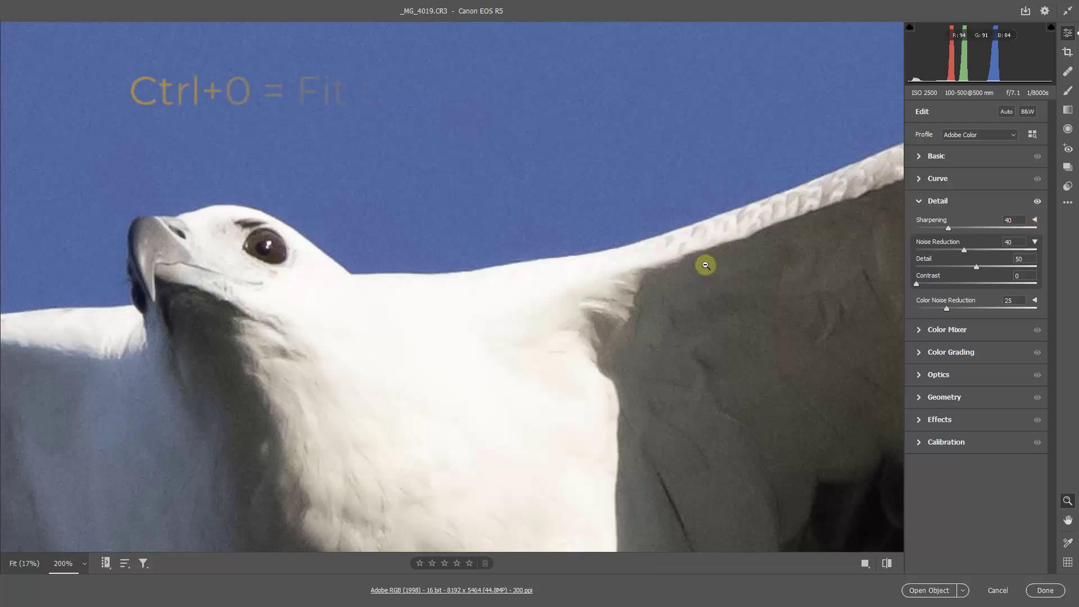
- Crop the photo to about 6303 x 4188 pixels, rotated to an angle of -12.61, with the bird centered in the frame
key("ctrl+0")
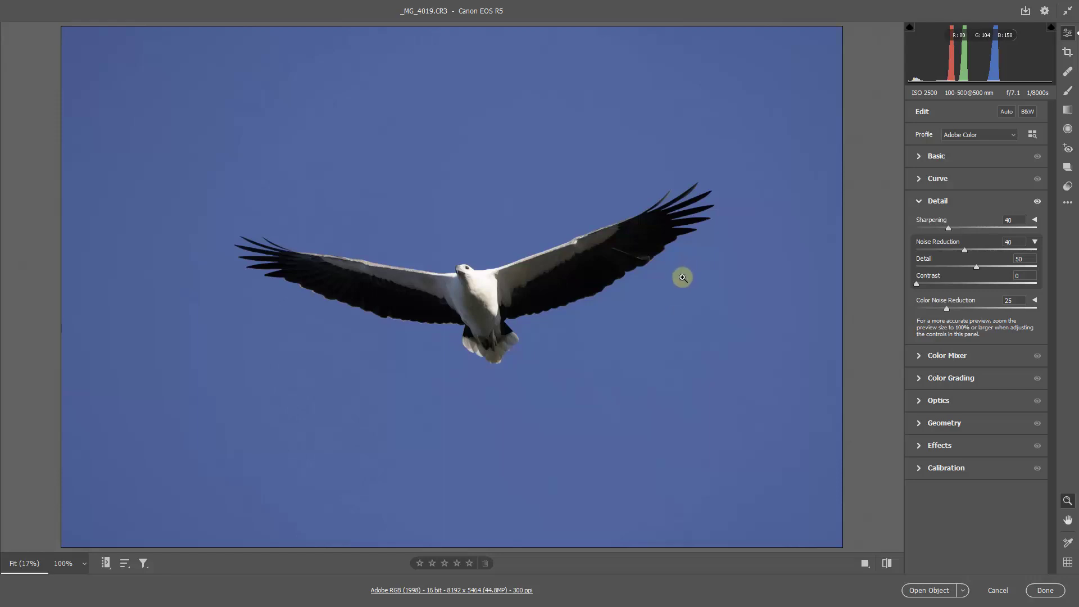
left_click(1067, 52)
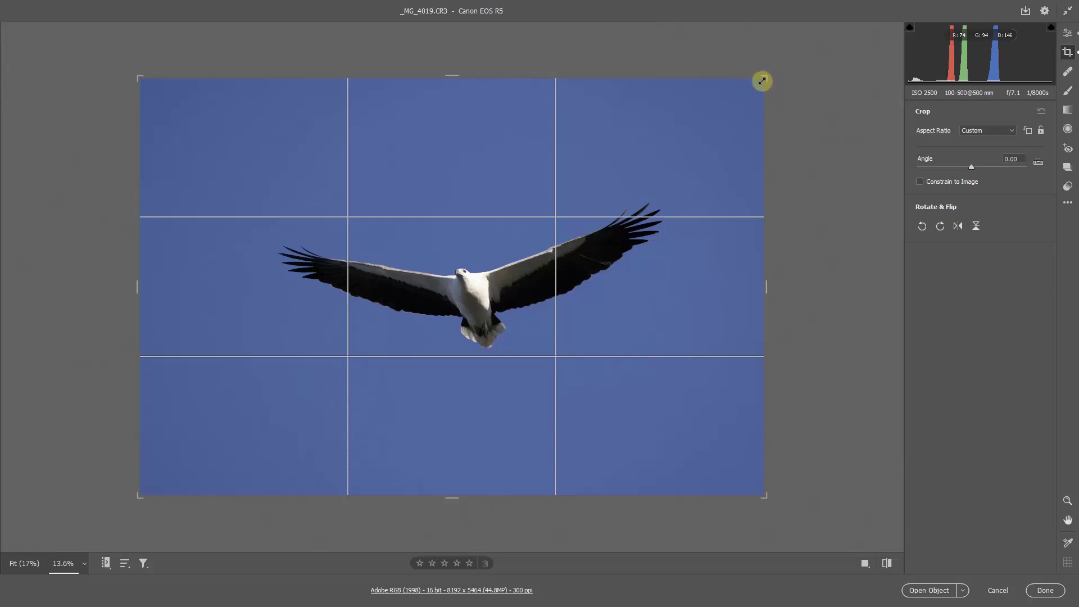
left_click_drag(760, 79, 753, 86)
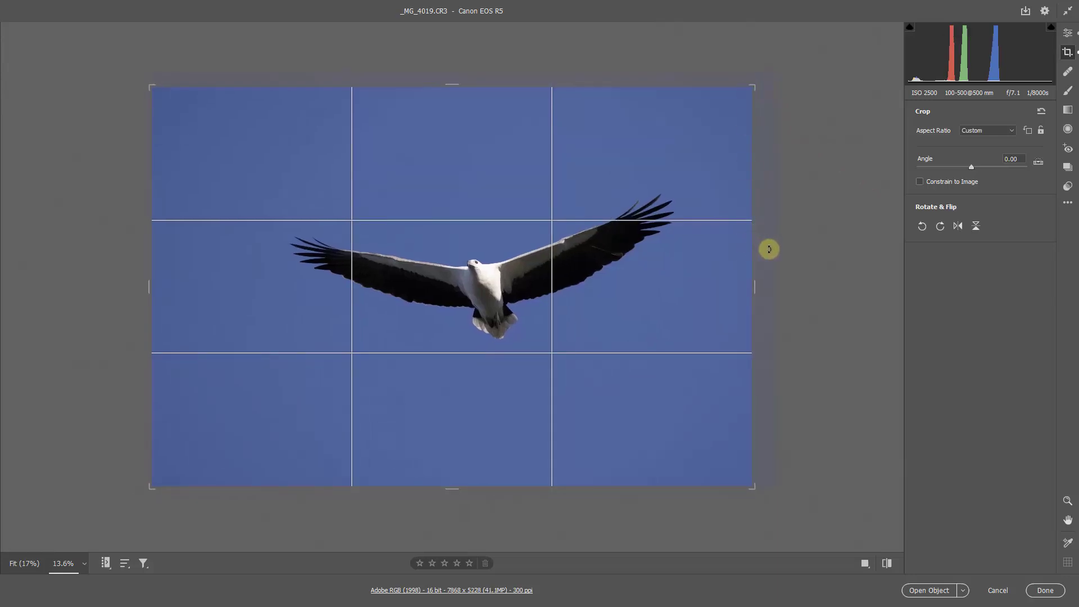
left_click_drag(769, 248, 804, 195)
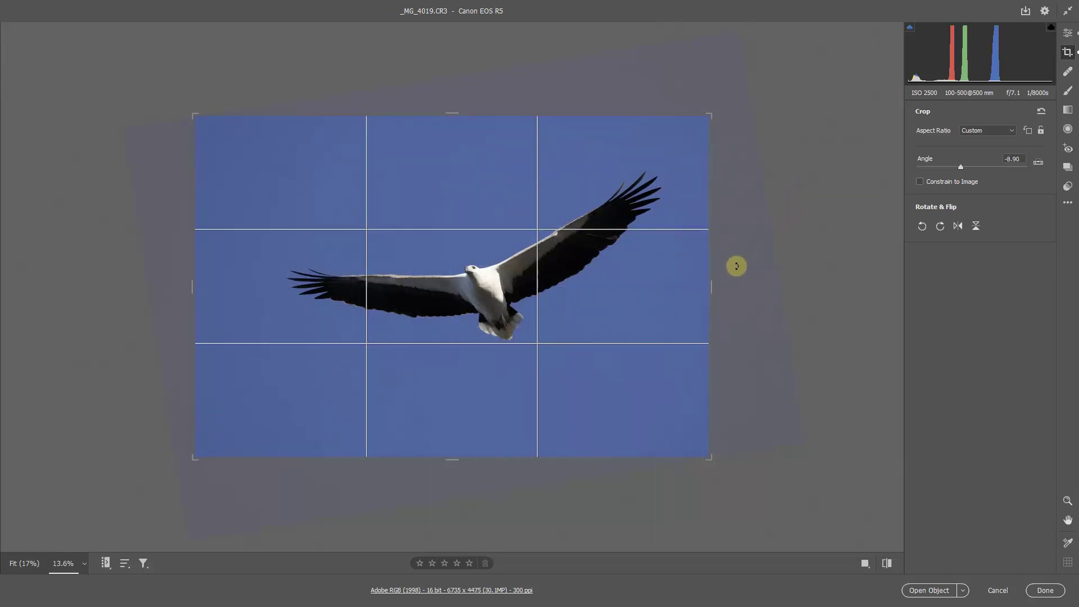
left_click_drag(726, 277, 733, 256)
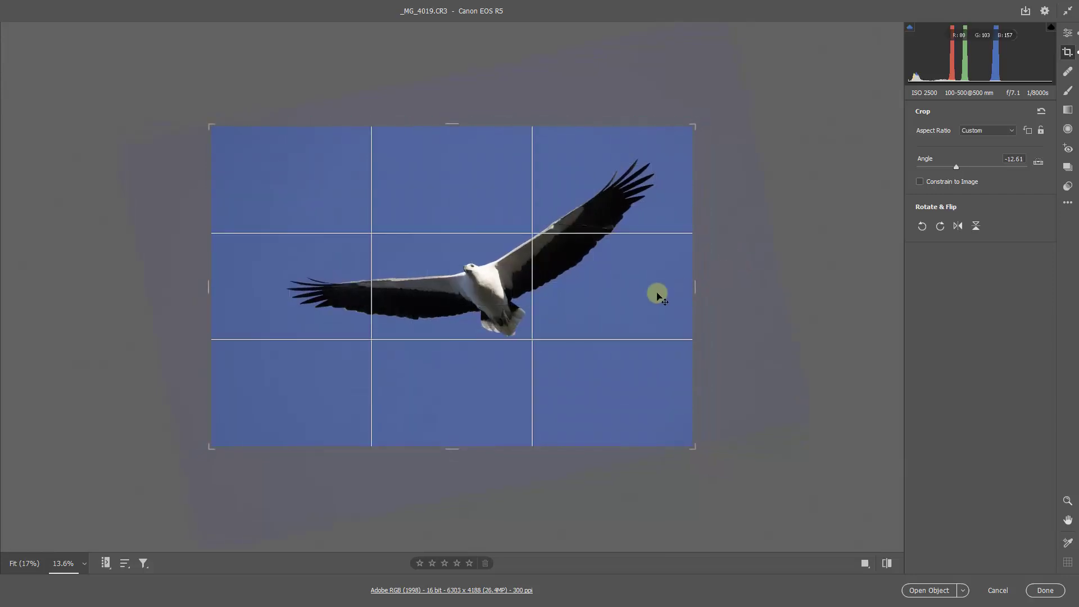
left_click_drag(655, 293, 639, 313)
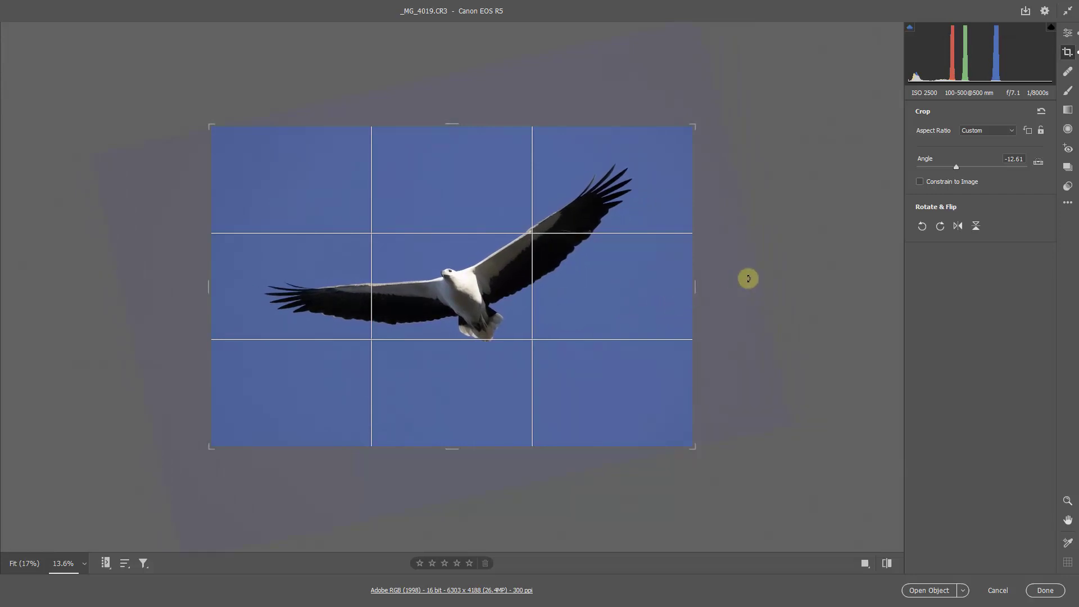
key("Return")
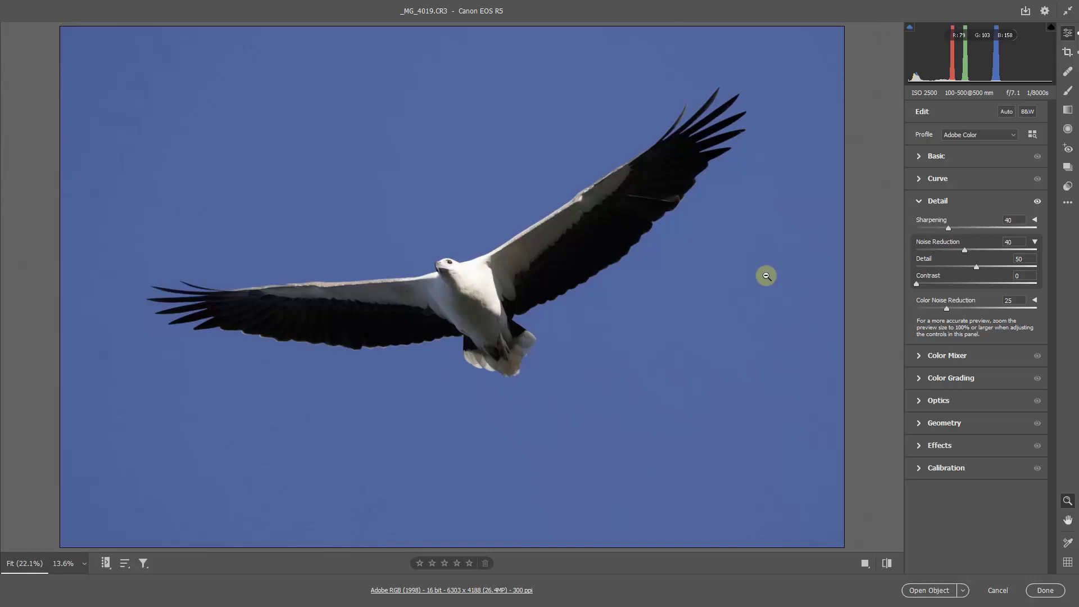
- Set a custom white balance of temperature 5450 and tint +16 by sampling the white feathers on the bird's head
left_click(919, 157)
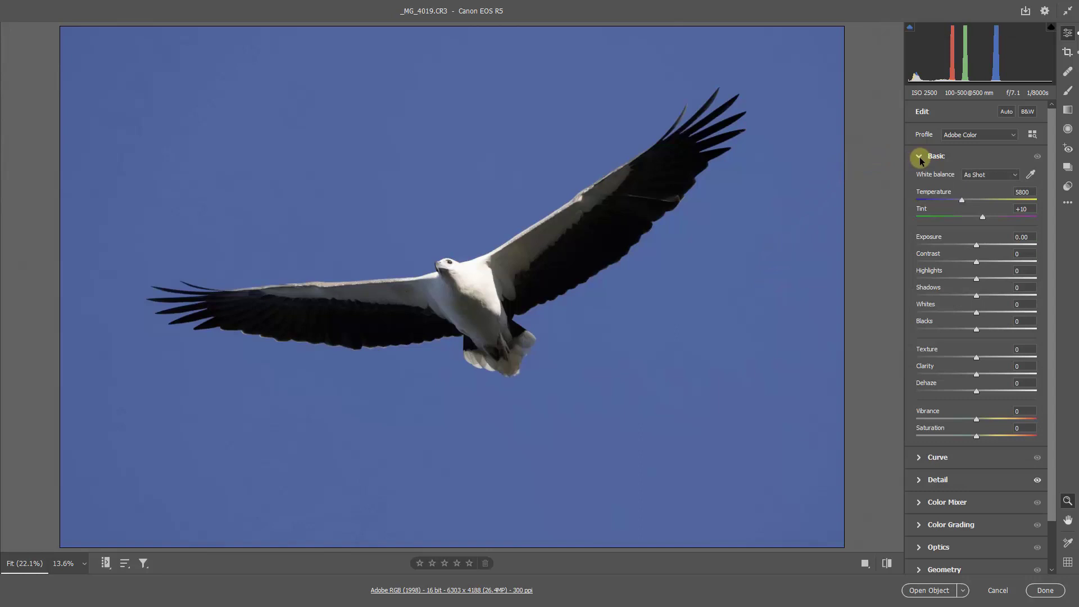
left_click(1032, 175)
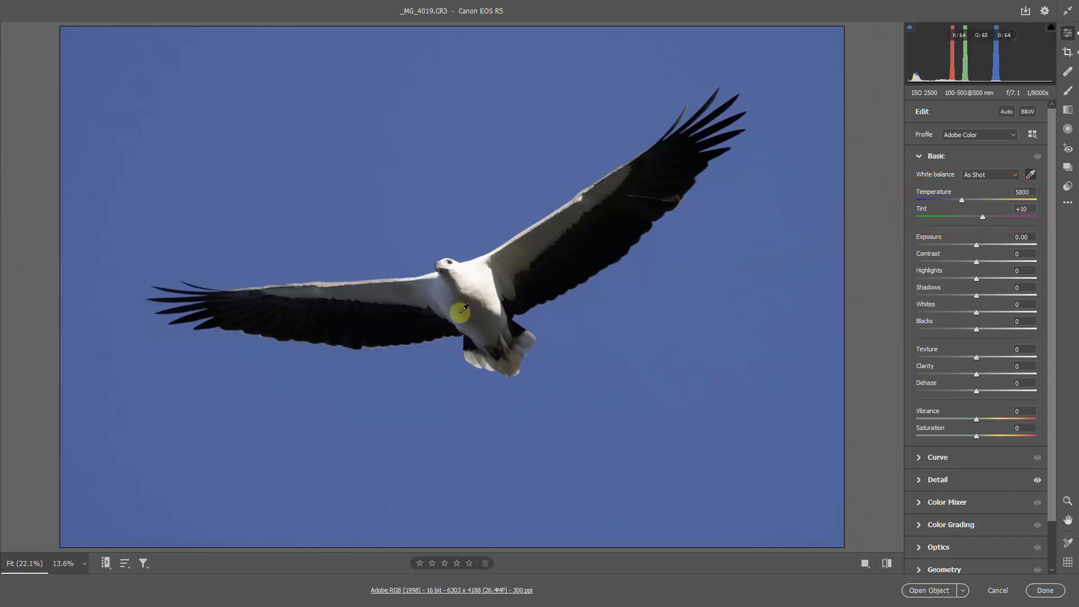
left_click(447, 260)
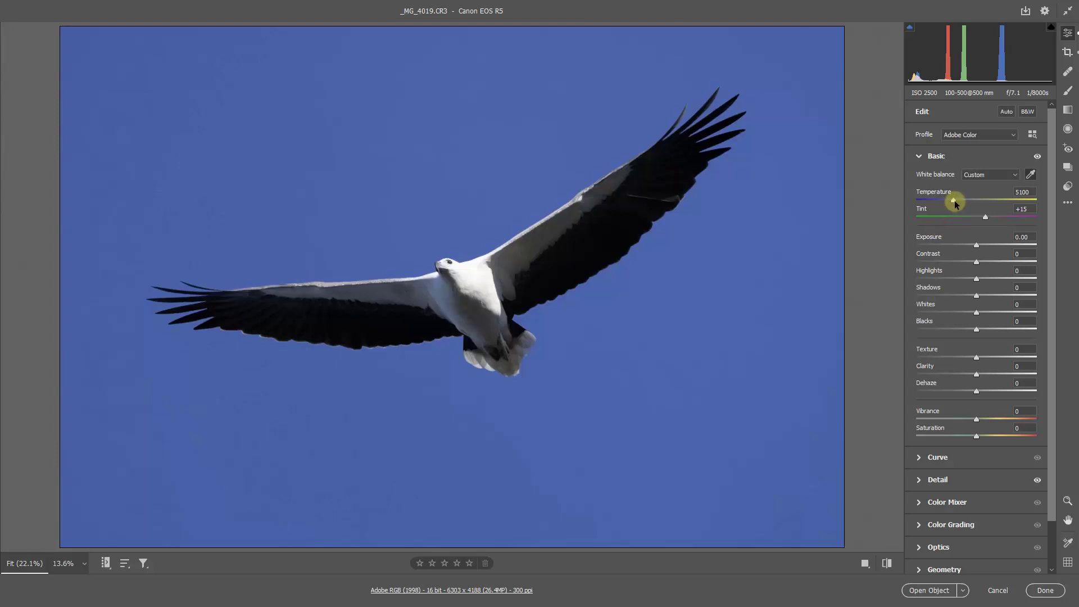
left_click_drag(954, 201, 982, 218)
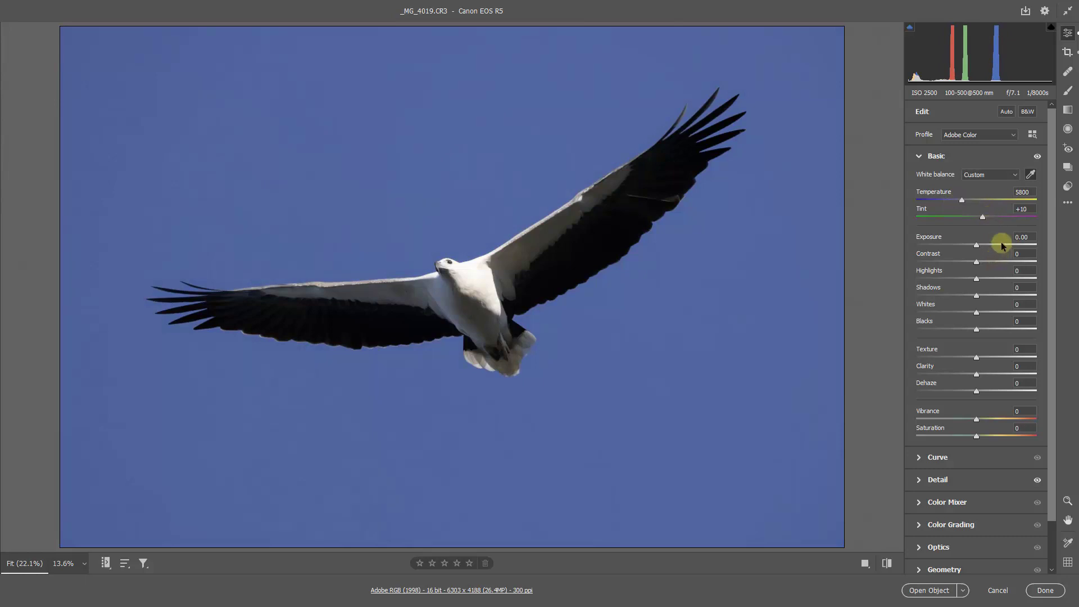
left_click(1031, 176)
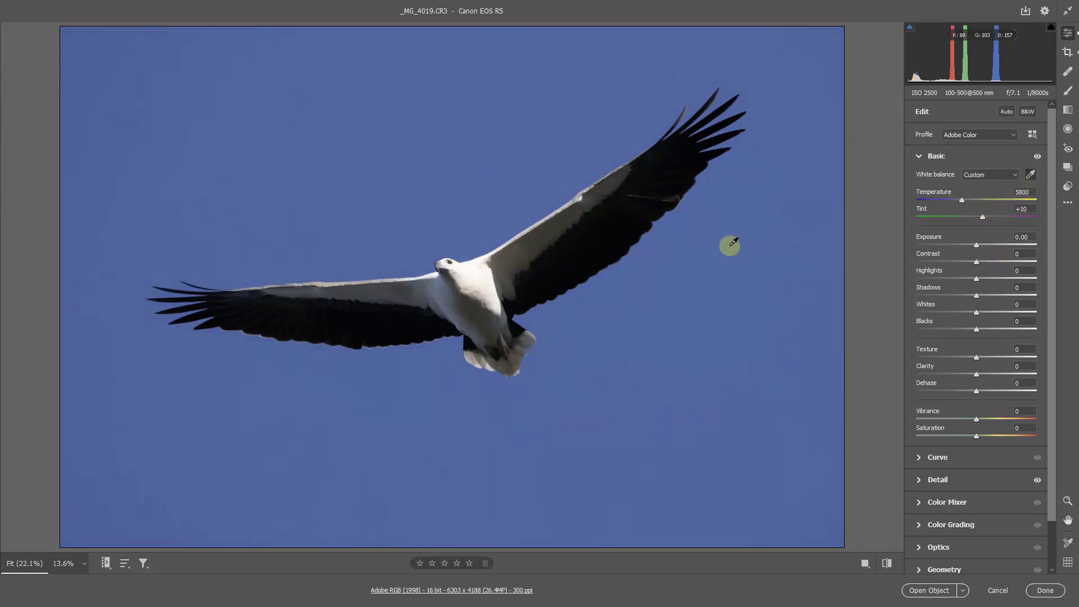
left_click(448, 260)
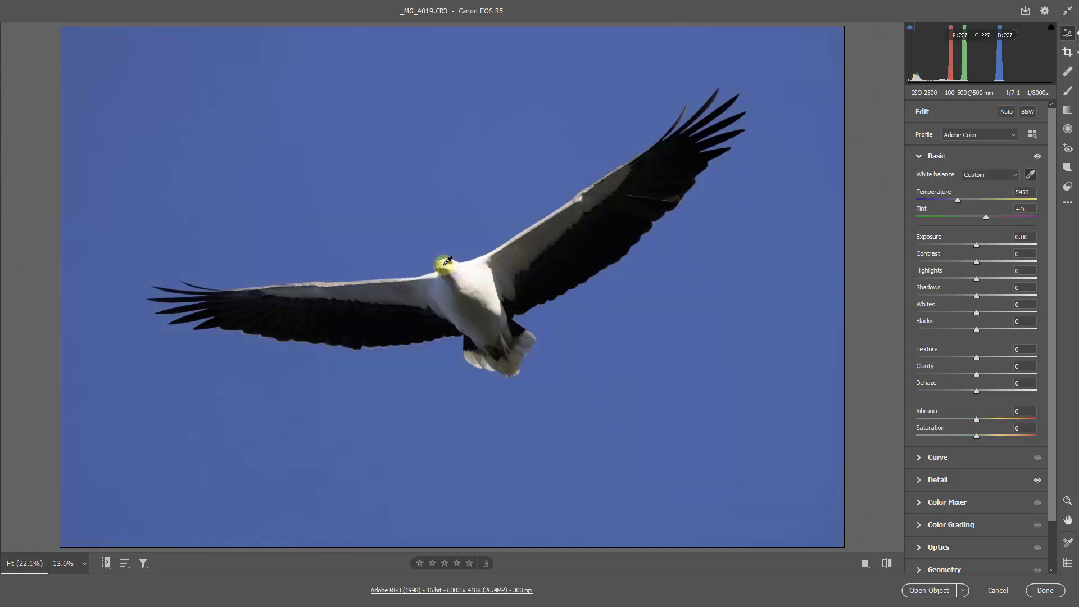
left_click(517, 276)
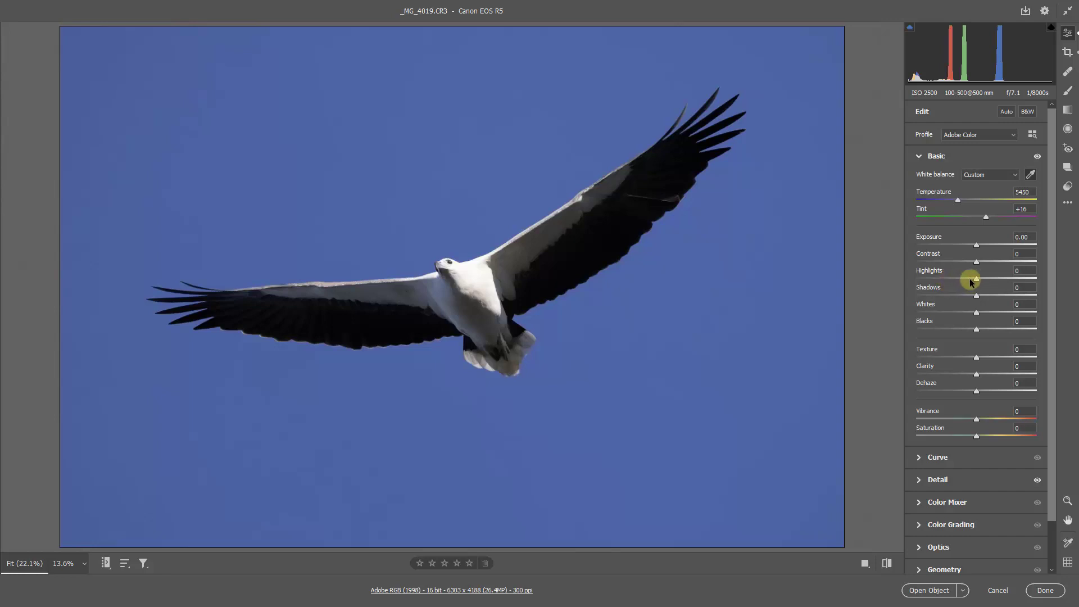
- Set the highlights to -62 and the shadows to +91
left_click(938, 278)
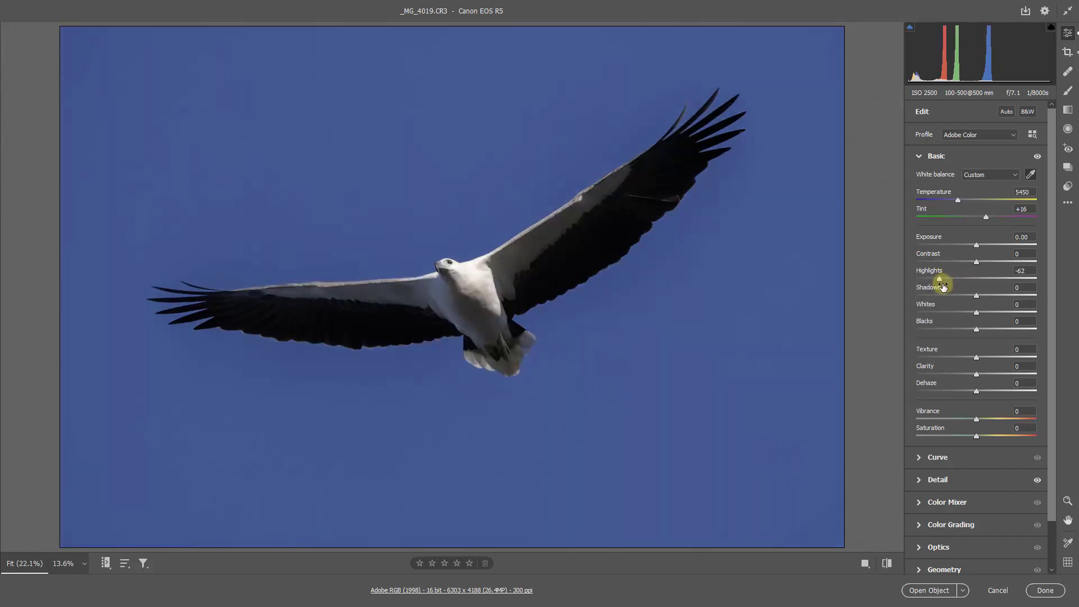
left_click(1020, 294)
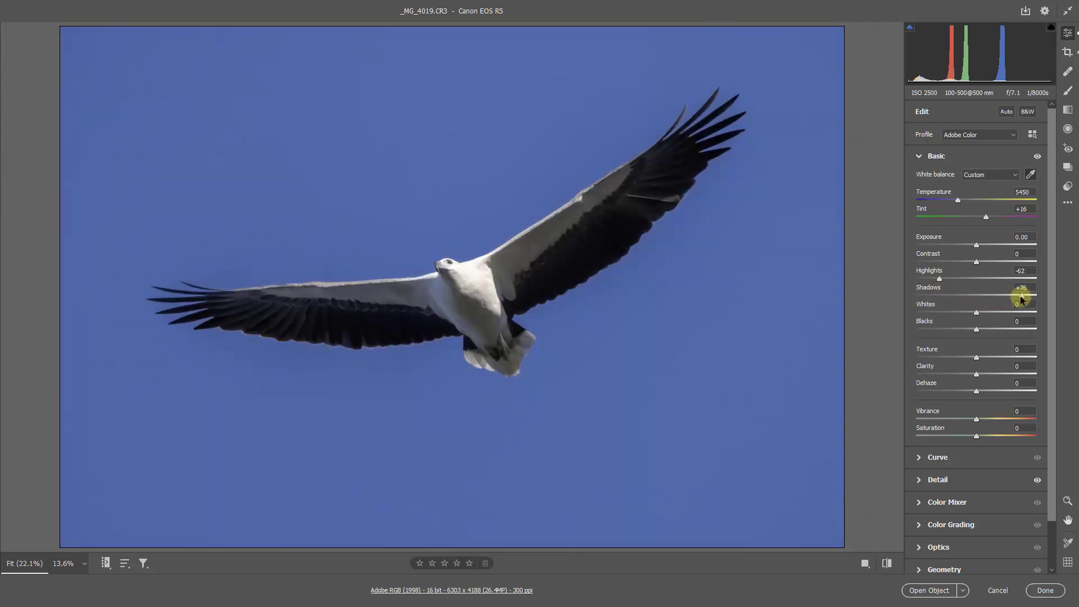
left_click_drag(1027, 297, 1033, 297)
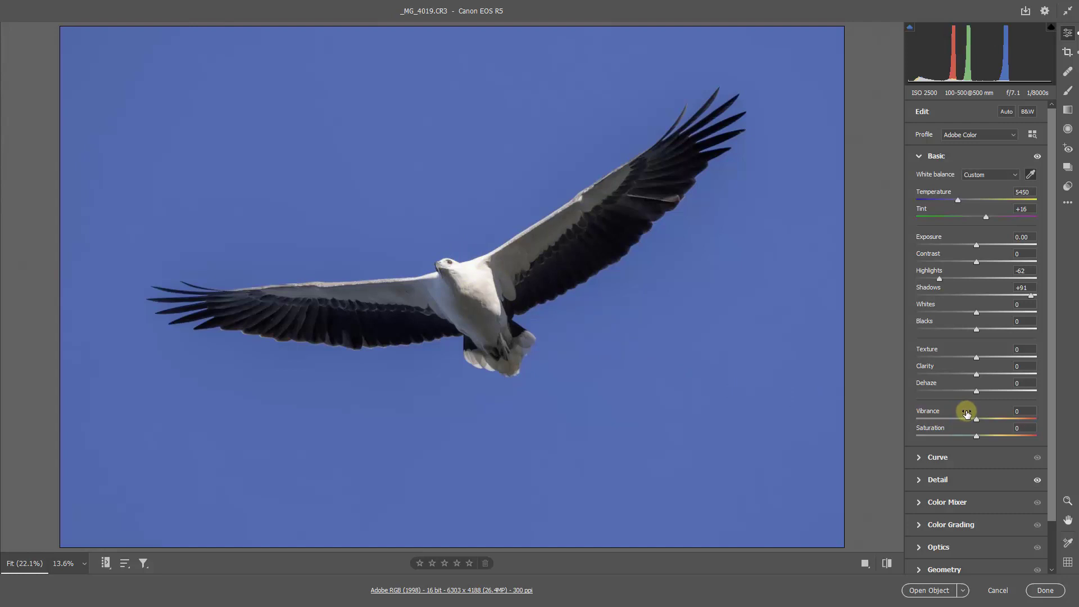
- Set the clarity to +26 and the vibrance to +44
left_click(989, 373)
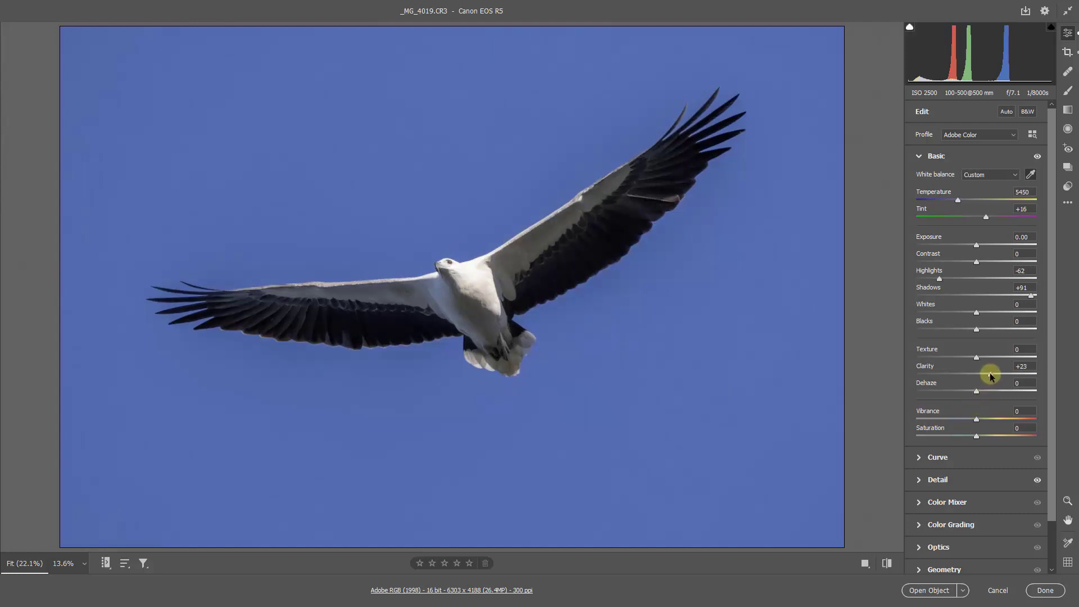
left_click_drag(989, 374, 991, 373)
left_click(990, 418)
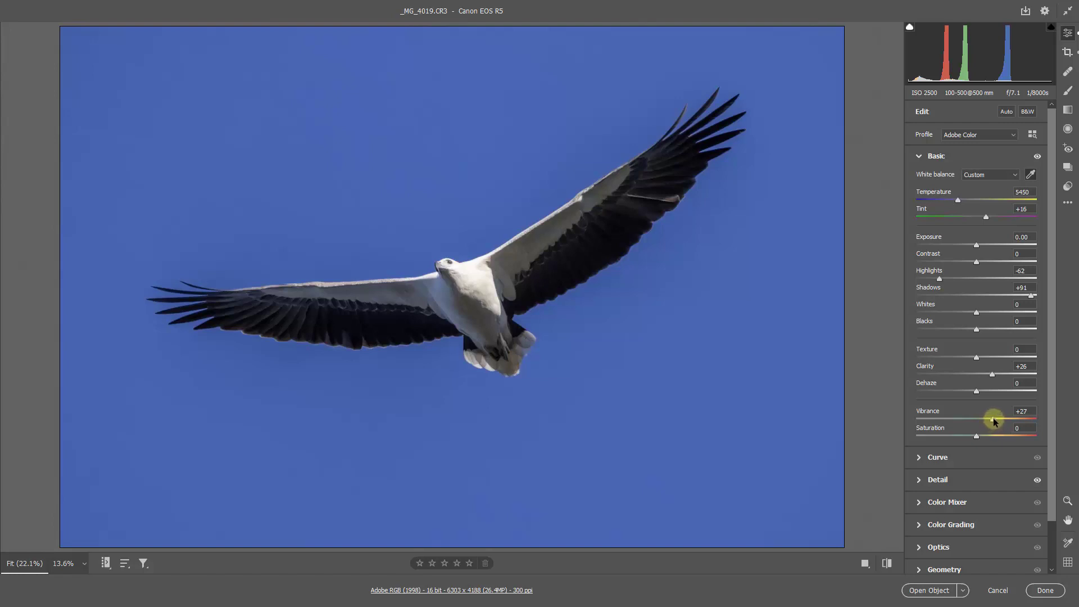
left_click_drag(993, 419, 1003, 421)
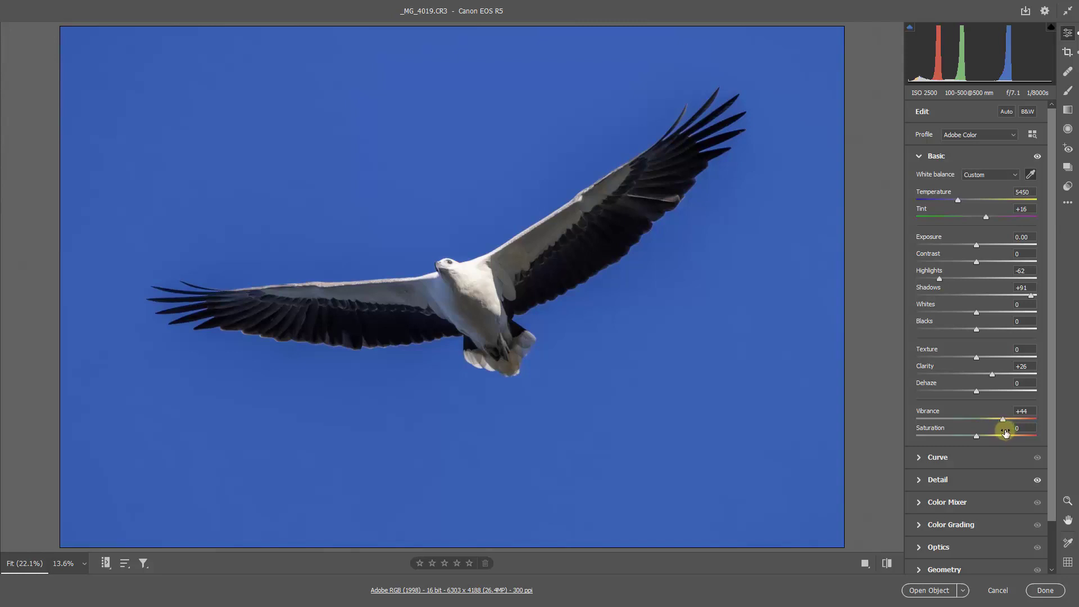
- Lower the saturation of the sky's blues to -17 and purples to -3 with the targeted adjustment tool, and set the global highlights to -32
left_click(918, 503)
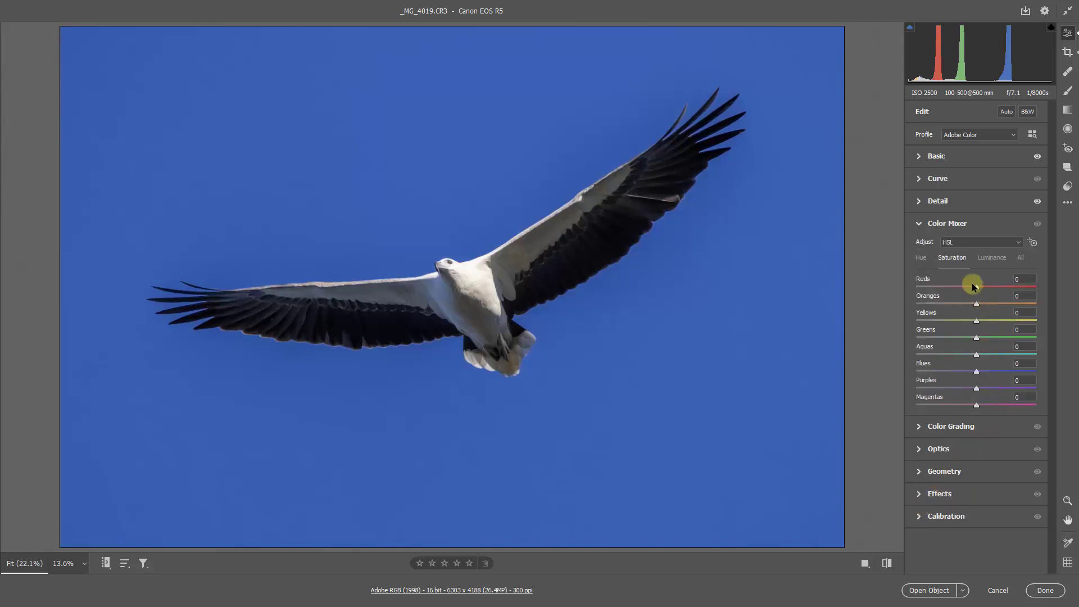
left_click(1032, 243)
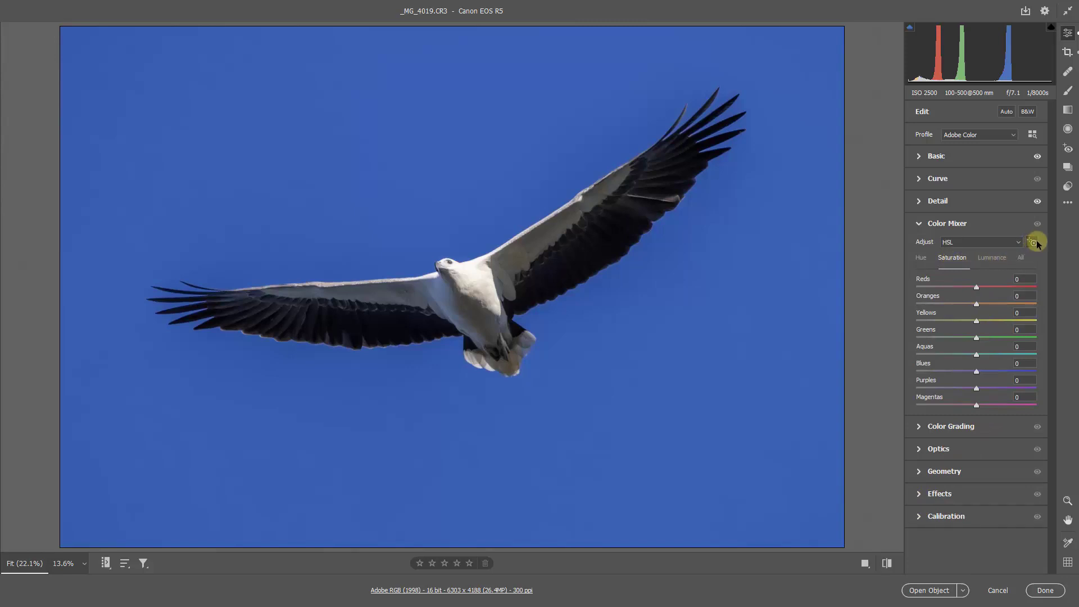
left_click(681, 320)
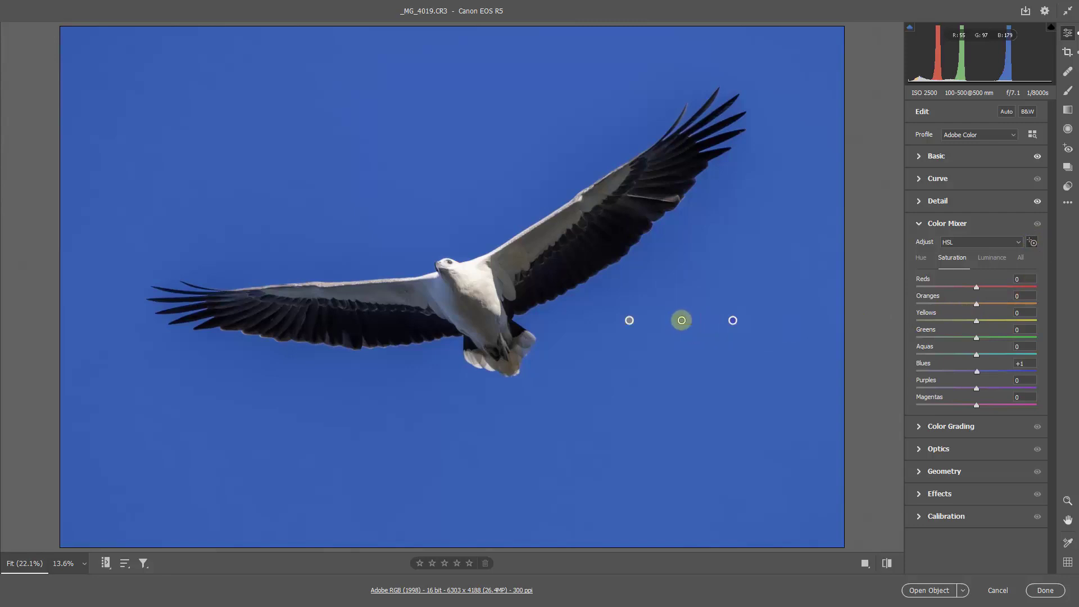
left_click_drag(681, 321, 674, 320)
left_click_drag(674, 320, 673, 320)
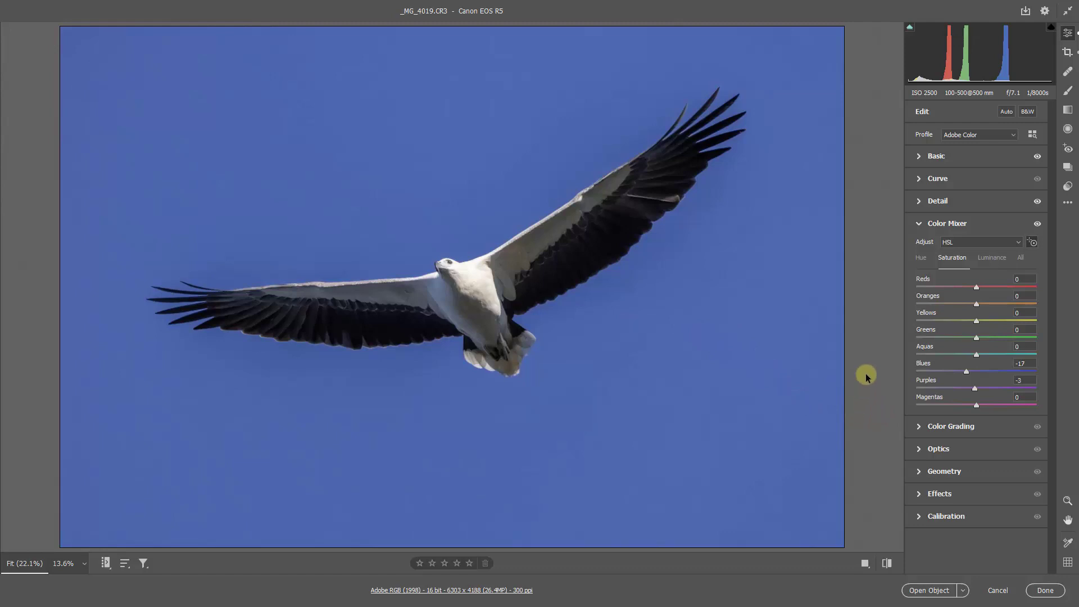
left_click(918, 157)
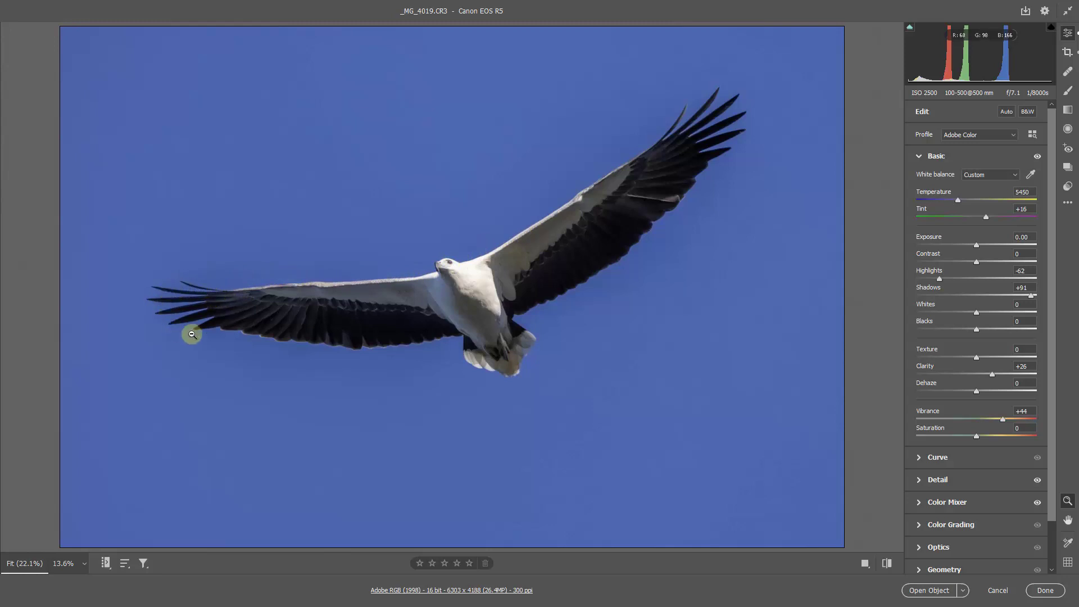
left_click(957, 280)
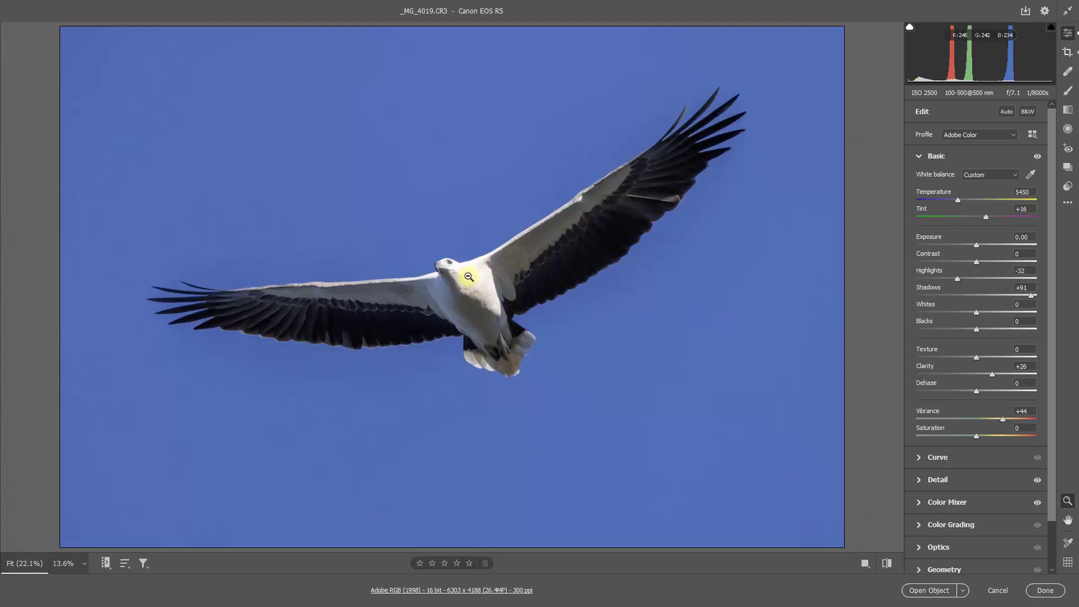
- Set up an Auto Mask adjustment brush for the bird's head with exposure -0.85, highlights -30, size 5 and flow 5
left_click_drag(467, 277, 635, 304)
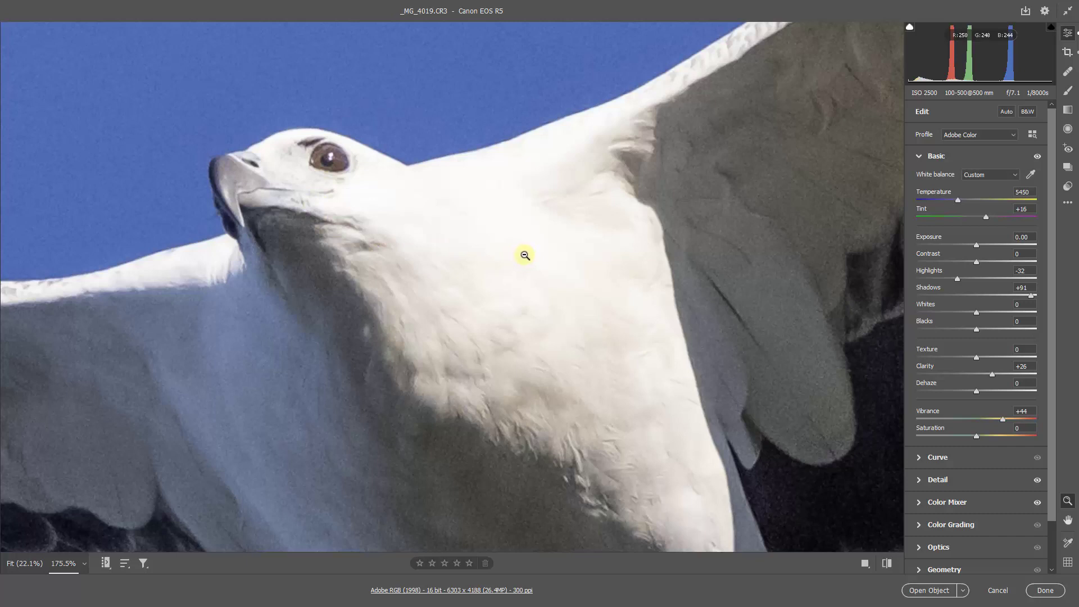
left_click(1068, 91)
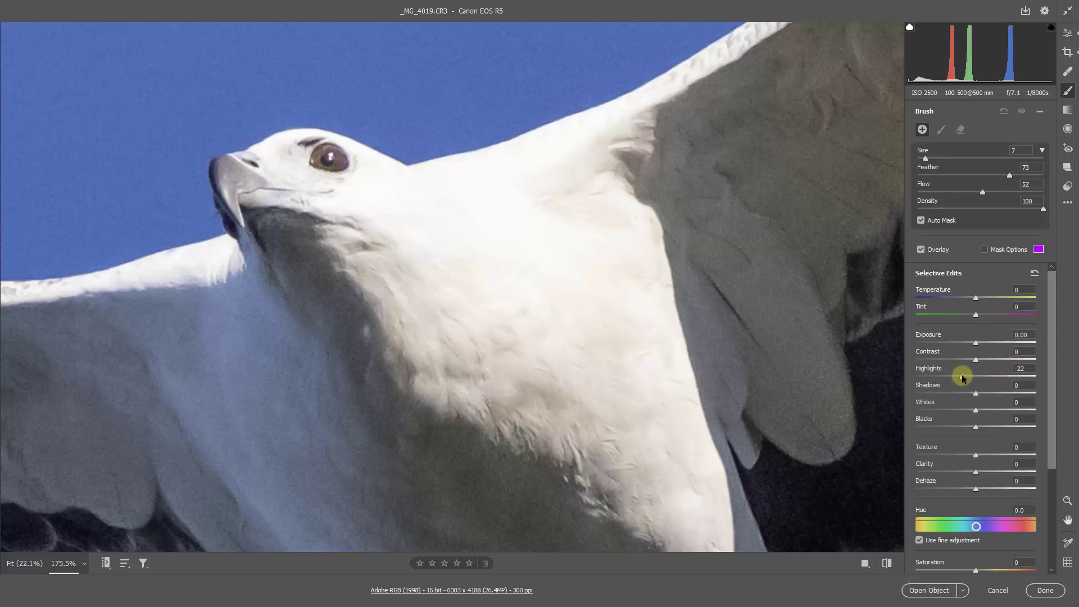
left_click_drag(959, 378, 962, 344)
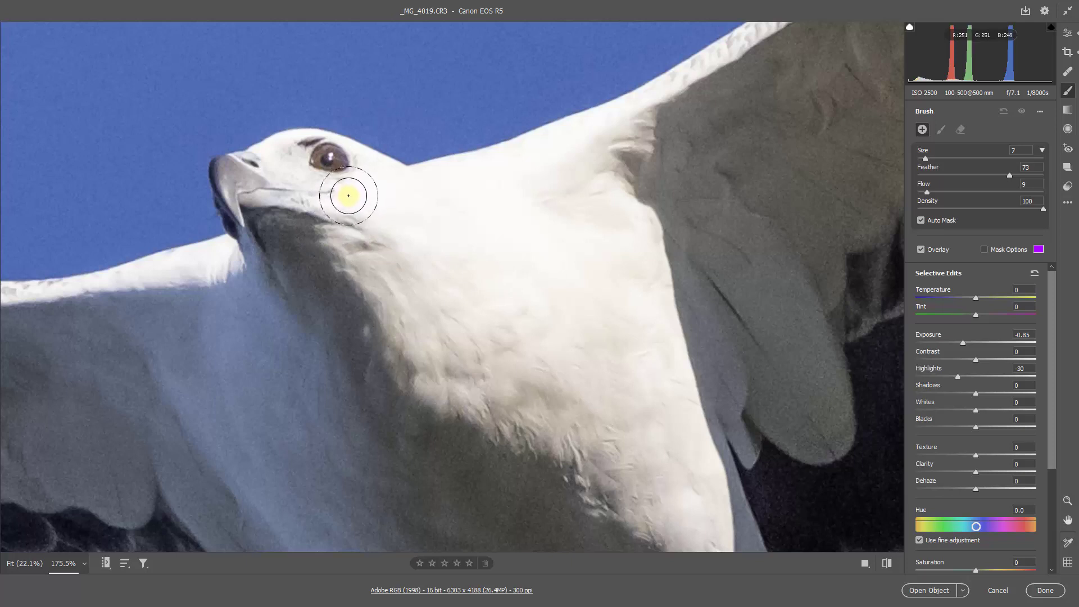
key("bracketleft")
key("bracketleft")
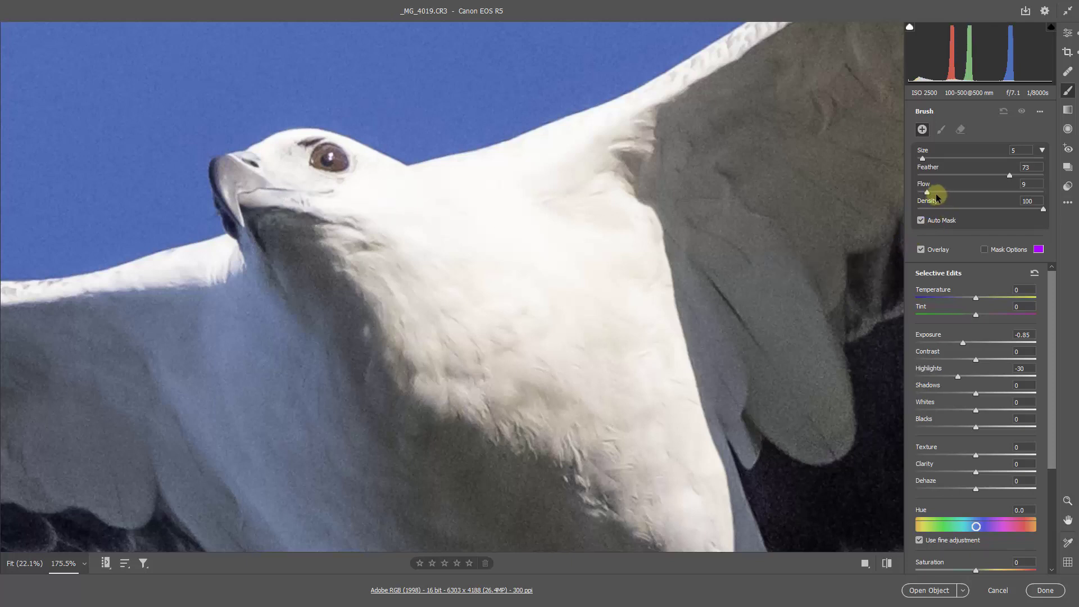
left_click(1028, 183)
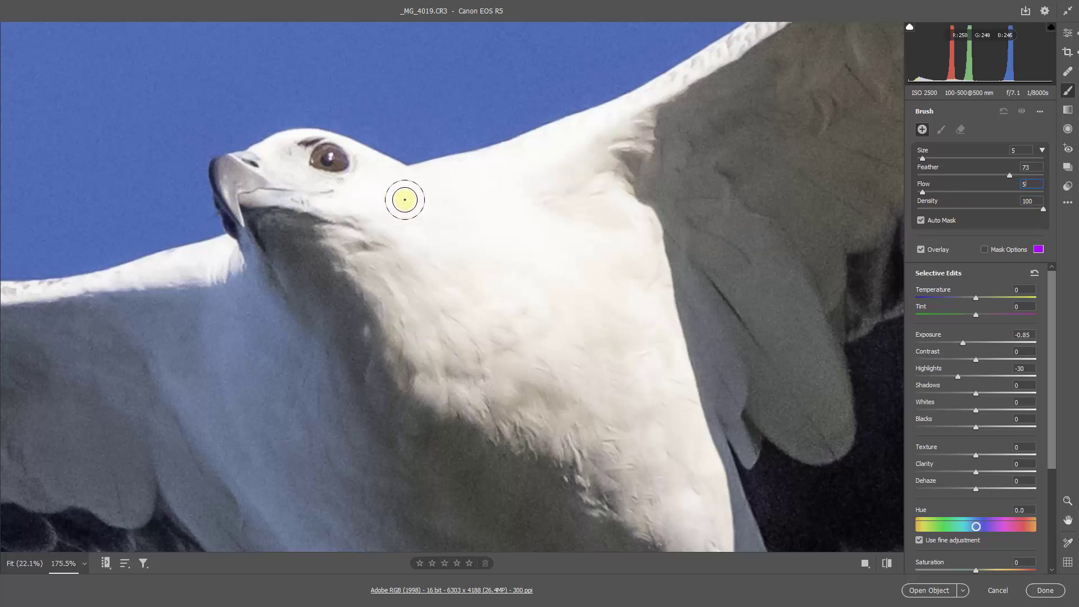
- Brush the darkening adjustment over the bright white feathers of the eagle's head, neck and breast, enlarging the brush to size 6
left_click(351, 194)
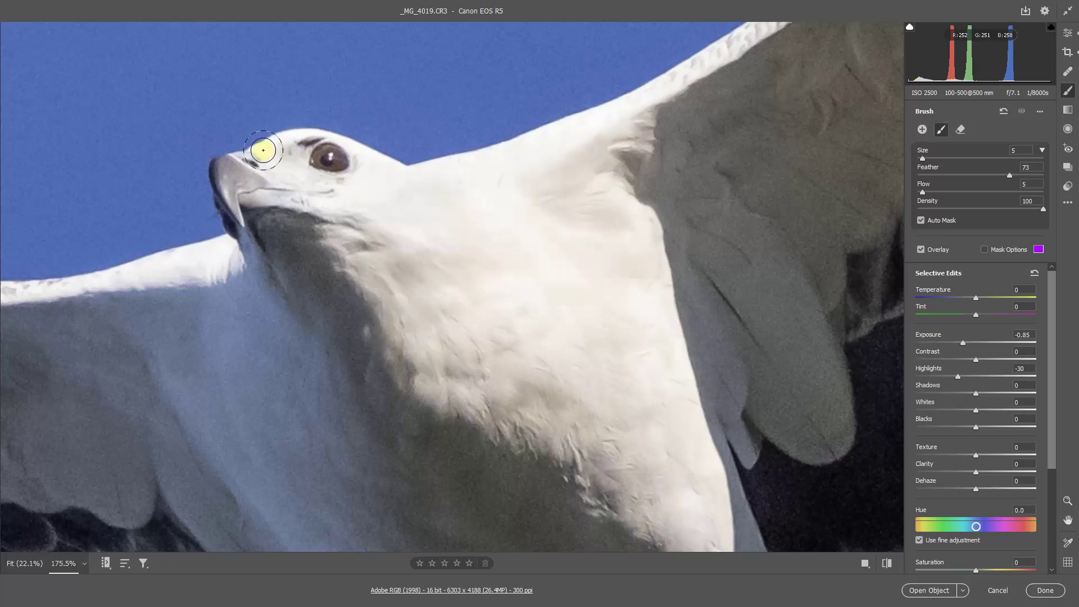
mouse_move(263, 150)
left_mouse_down()
mouse_move(316, 168)
mouse_move(383, 260)
mouse_move(479, 315)
mouse_move(646, 328)
left_mouse_up()
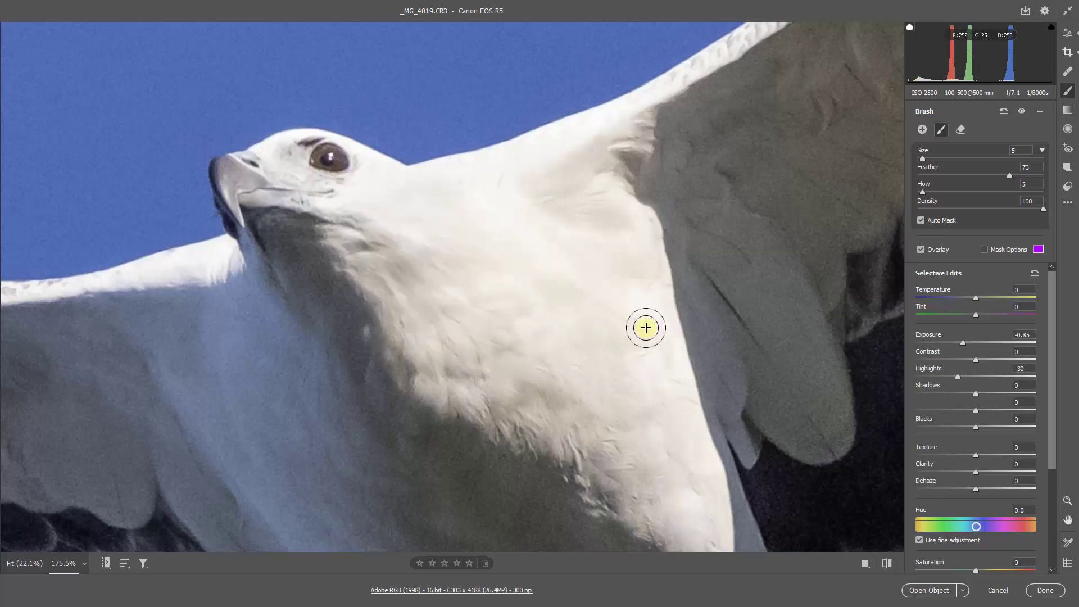
key("bracketright")
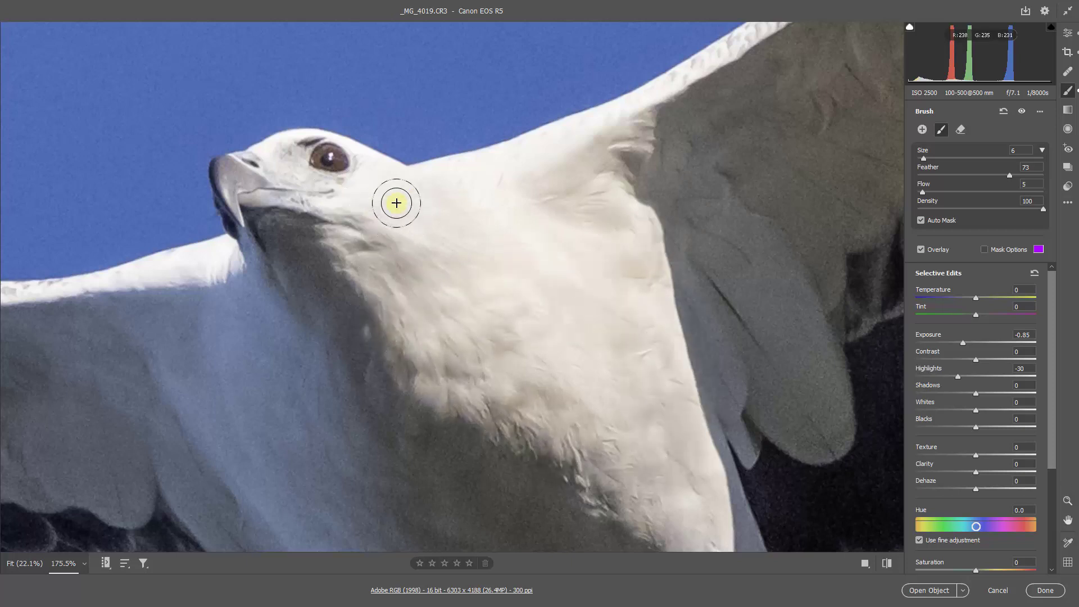
left_click_drag(368, 188, 366, 212)
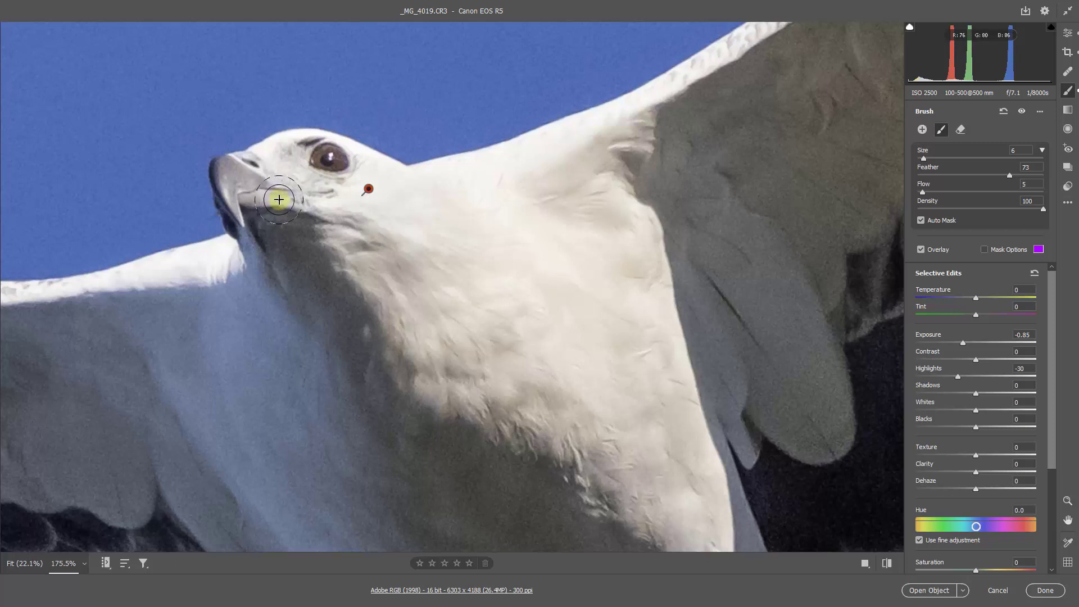
- Reduce the brush to size 3 and paint the darkening adjustment over the eagle's beak
key("bracketleft")
key("bracketleft")
key("bracketleft")
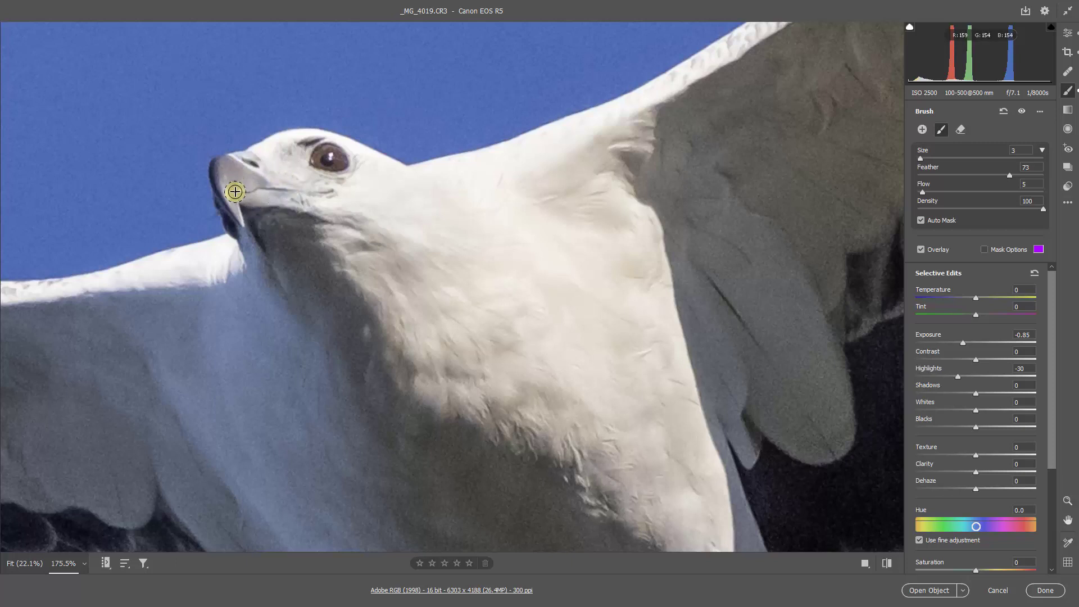
mouse_move(235, 191)
left_mouse_down()
mouse_move(299, 200)
mouse_move(236, 186)
mouse_move(265, 206)
mouse_move(271, 163)
mouse_move(252, 163)
left_mouse_up()
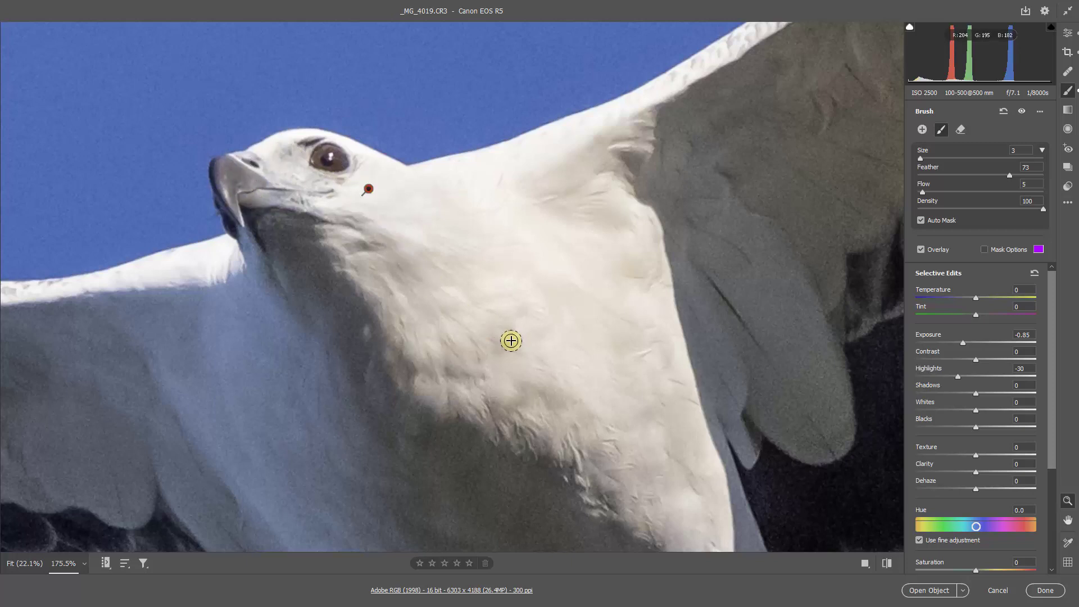
key("ctrl+0")
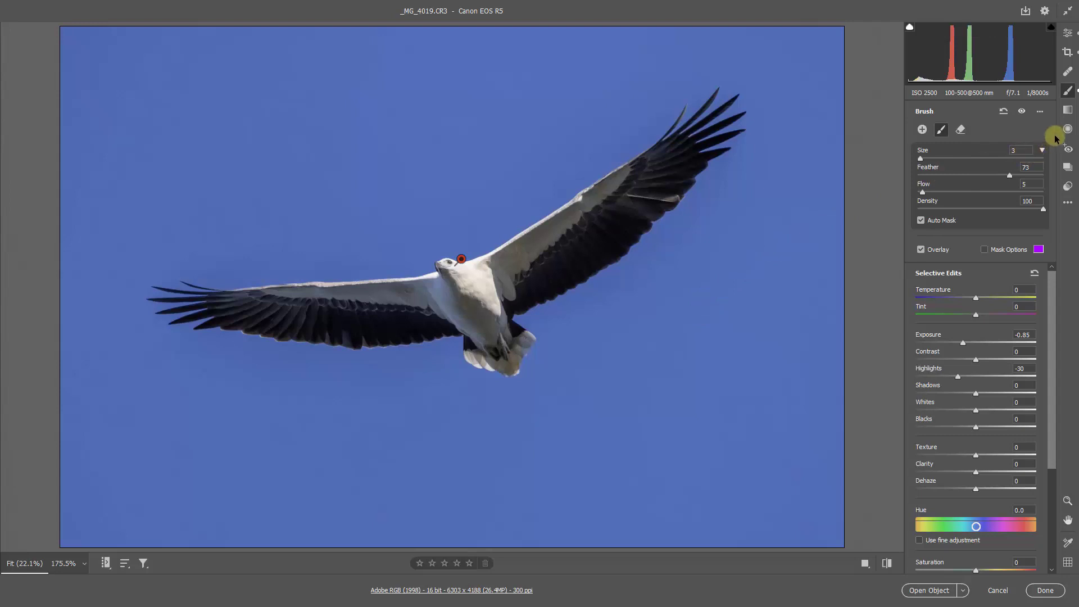
- Draw an inverted radial filter with feather 89 around the eagle, tilted and resized to enclose both outstretched wings
left_click(1067, 129)
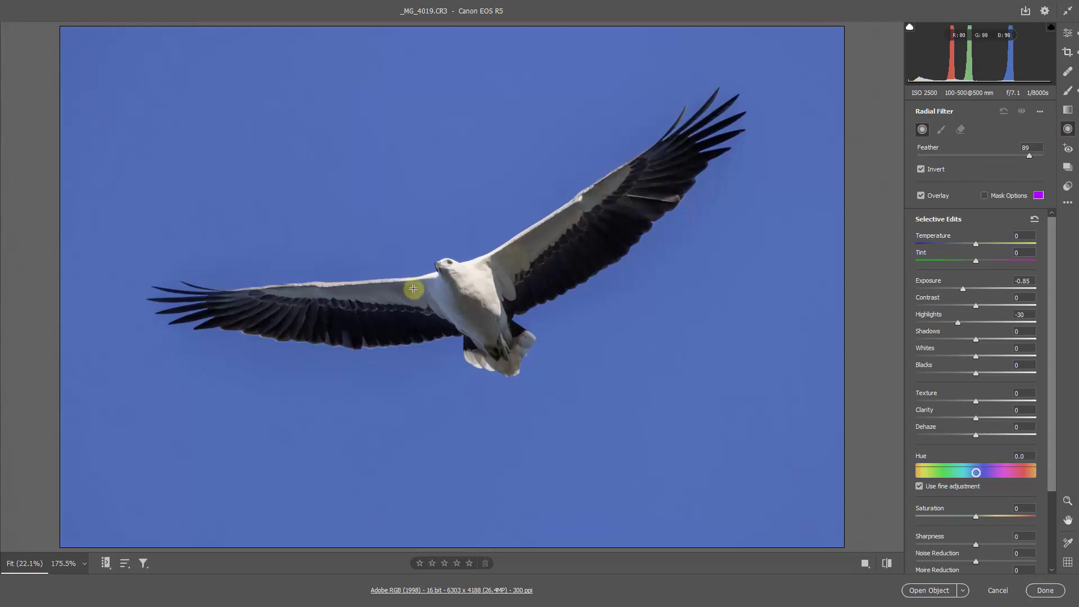
left_click_drag(406, 289, 626, 373)
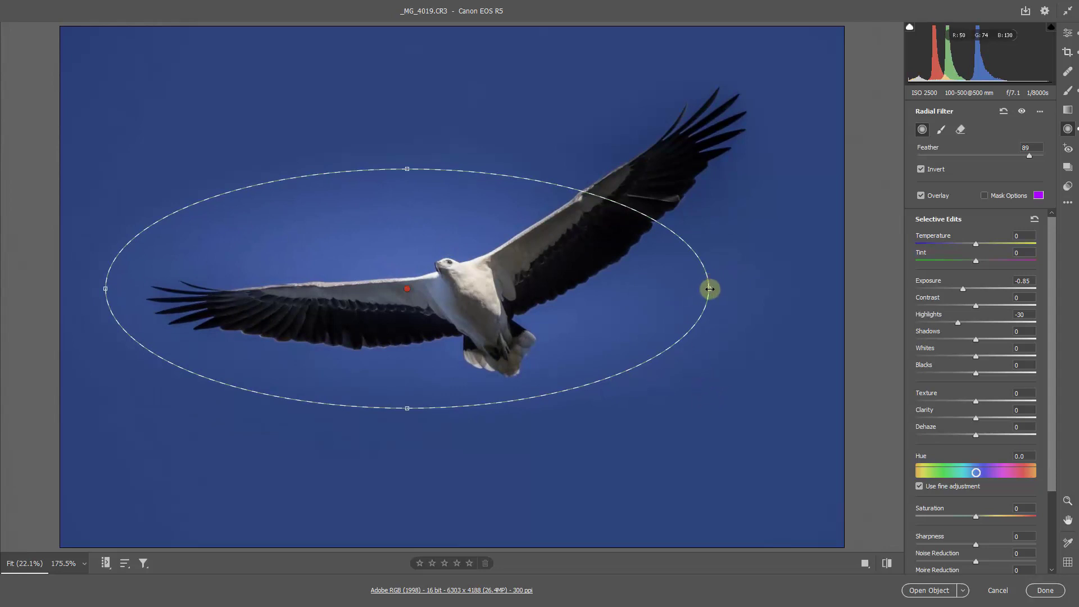
left_click_drag(710, 289, 727, 167)
left_click_drag(413, 369, 494, 307)
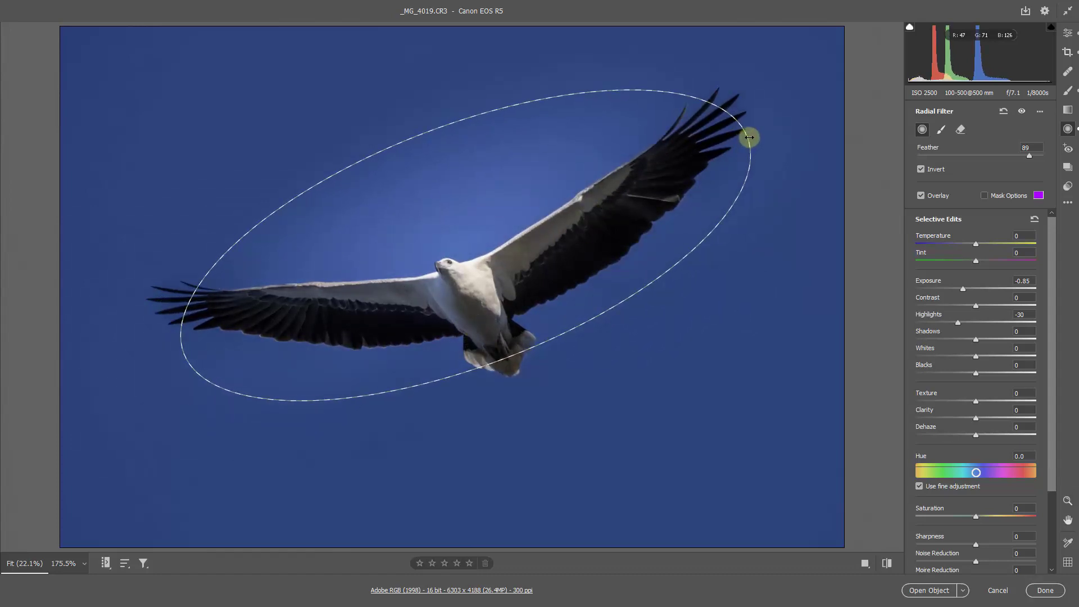
left_click_drag(749, 137, 756, 132)
mouse_move(500, 353)
left_mouse_down()
mouse_move(508, 364)
mouse_move(518, 346)
left_mouse_up()
left_click_drag(551, 290, 541, 309)
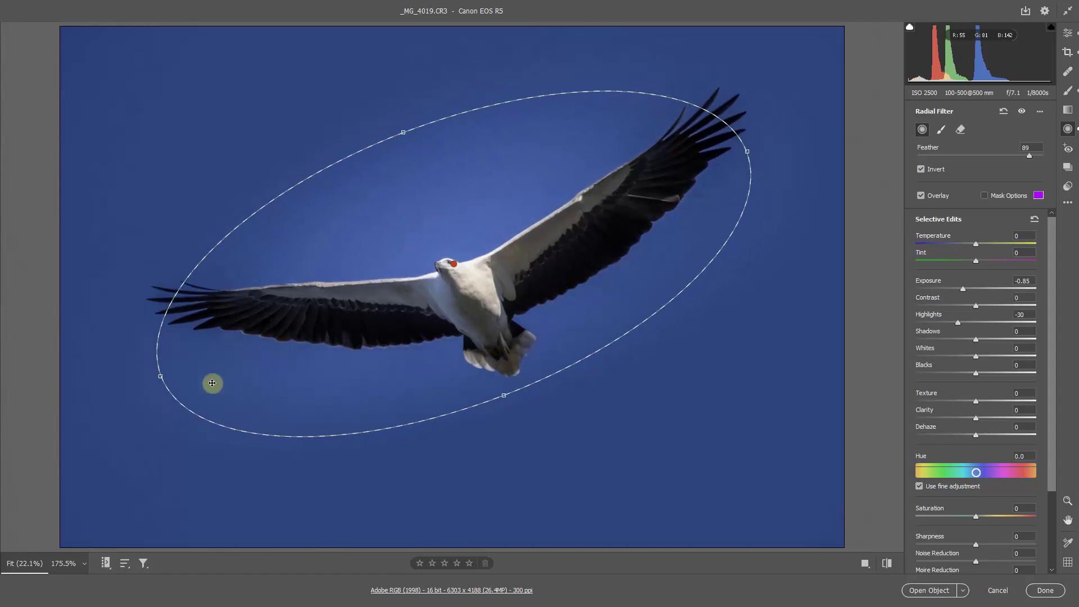
mouse_move(159, 378)
left_mouse_down()
mouse_move(135, 387)
mouse_move(157, 378)
left_mouse_up()
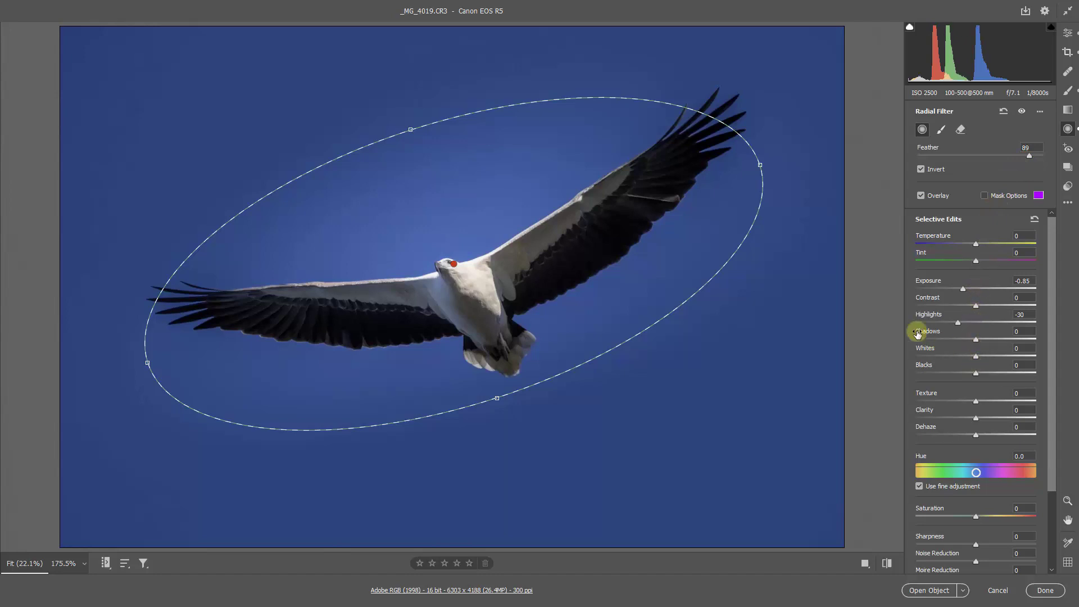
- Reset the radial filter's local correction settings and hide its overlay
right_click(491, 215)
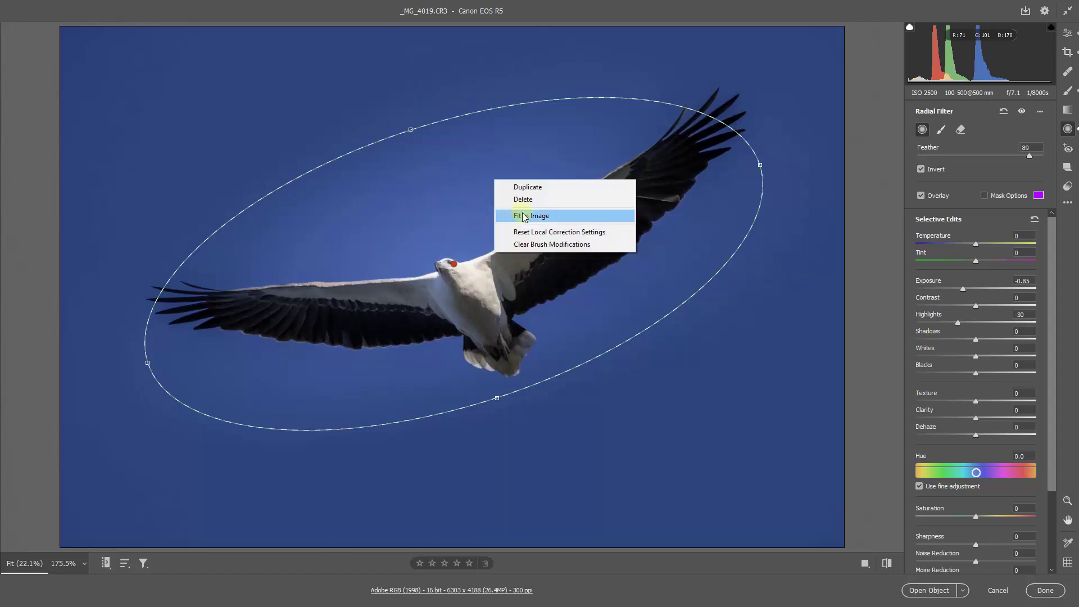
left_click(527, 231)
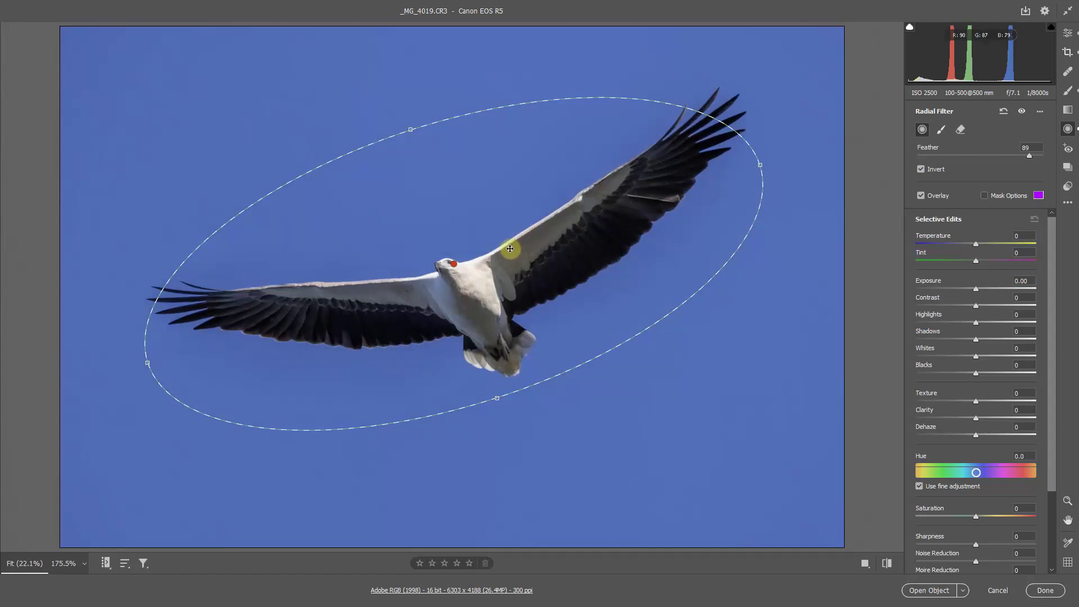
key("v")
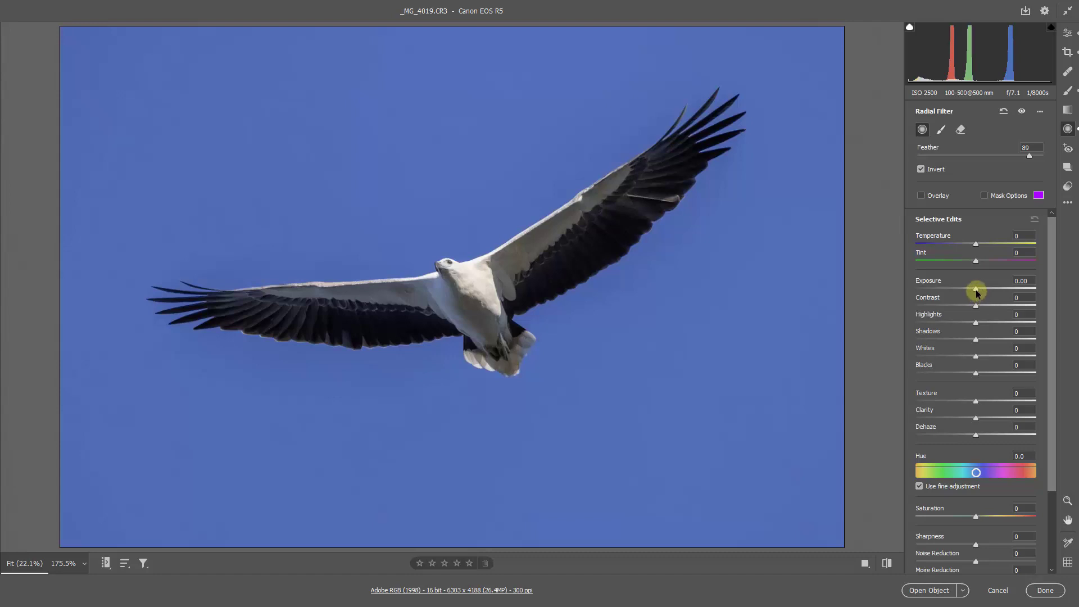
- Set the radial filter's exposure to -0.50 and finish the raw edit, returning to Bridge
left_click_drag(976, 291, 968, 293)
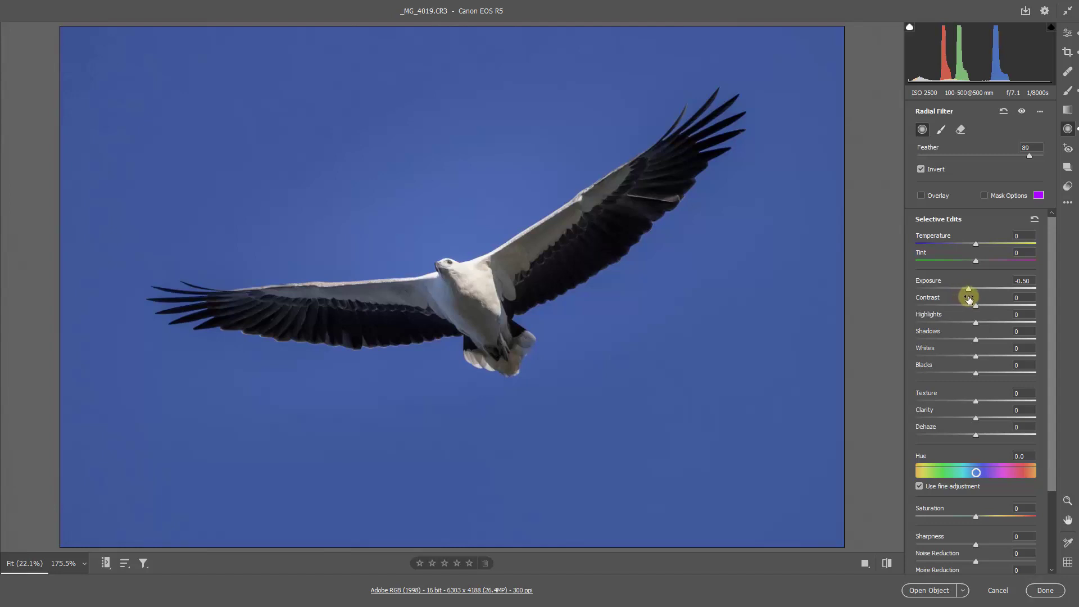
left_click(974, 301)
left_click(1045, 589)
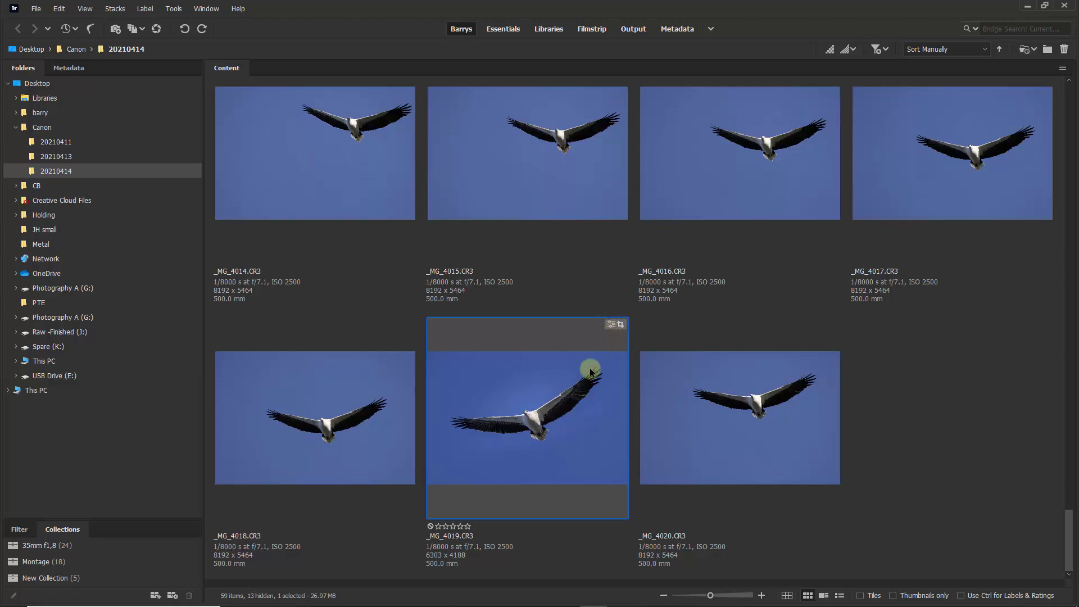
- Reopen _MG_4019.CR3 from Bridge in Camera Raw and select the existing radial filter around the eagle
double_click(528, 403)
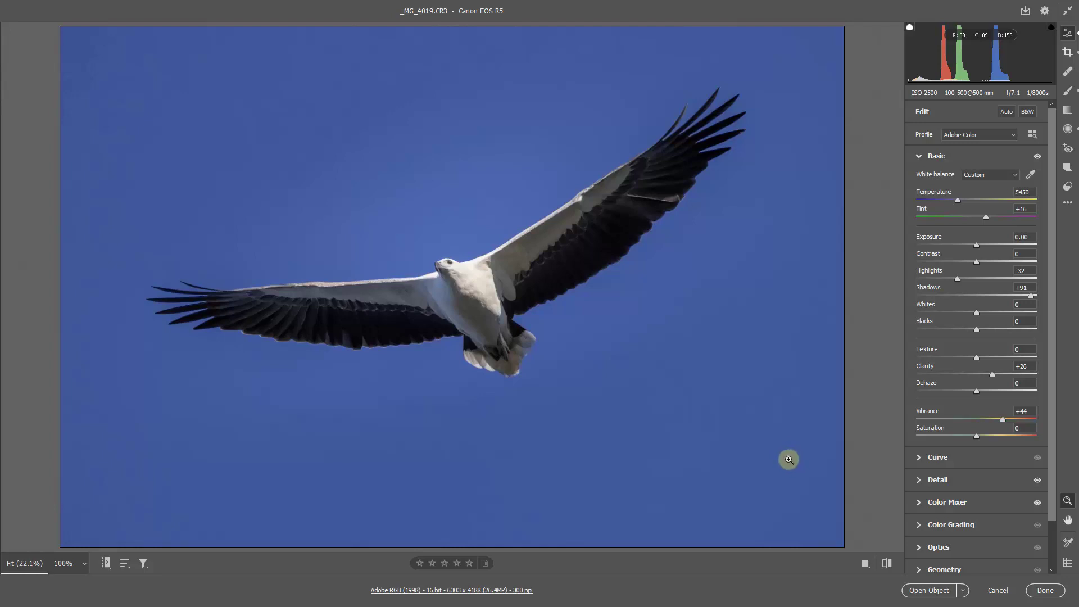
left_click(1068, 130)
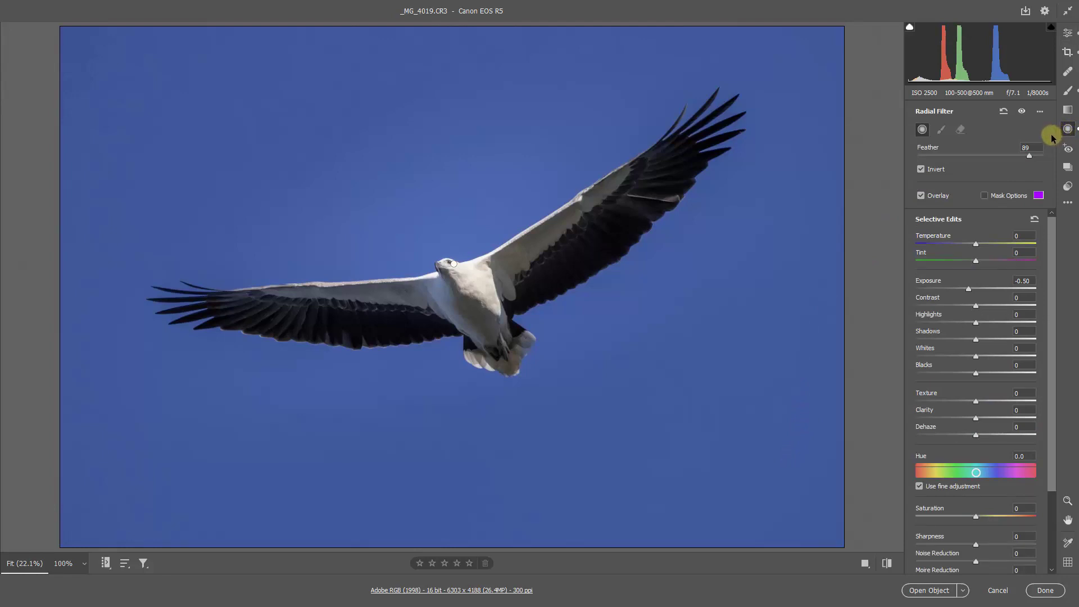
left_click(455, 266)
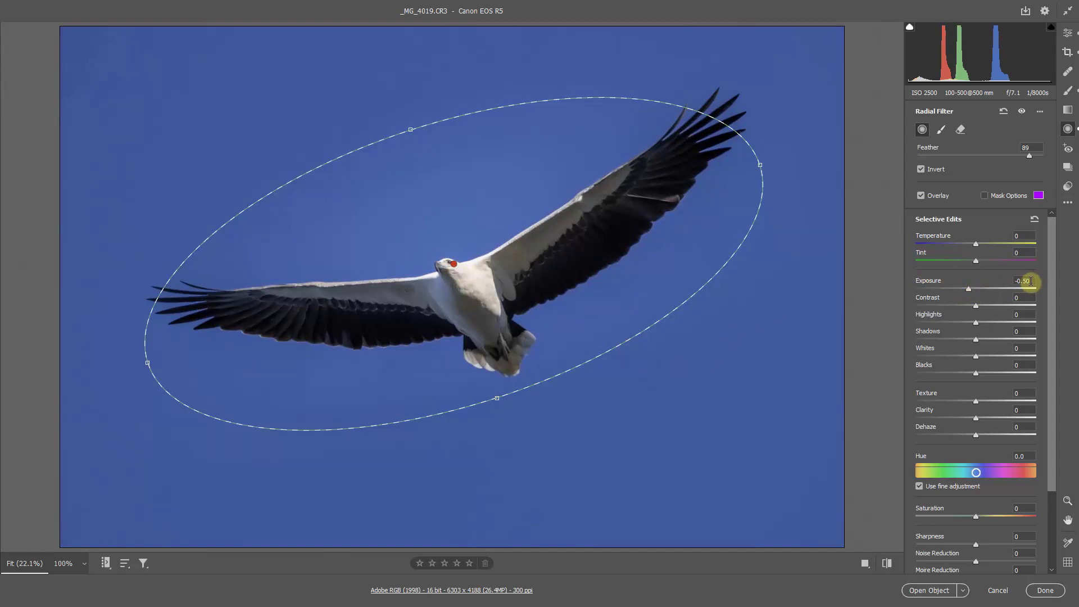
- Set the radial filter's exposure to -0.40
left_click(1033, 281)
key("Down")
key("Up")
key("Up")
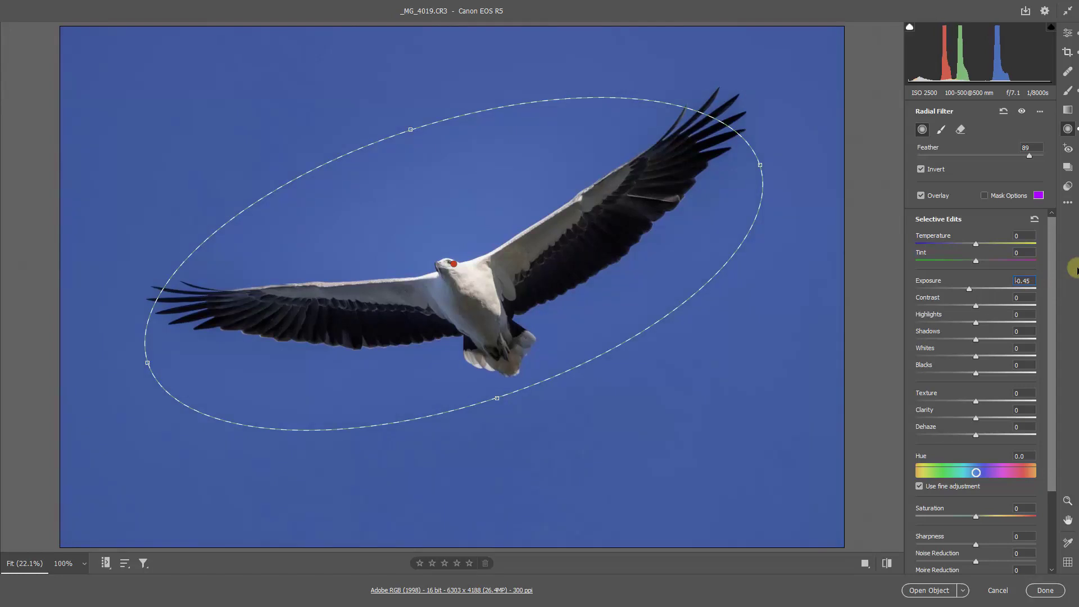
key("Up")
key("Up")
key("Up")
key("Up")
key("Up")
key("Up")
key("Up")
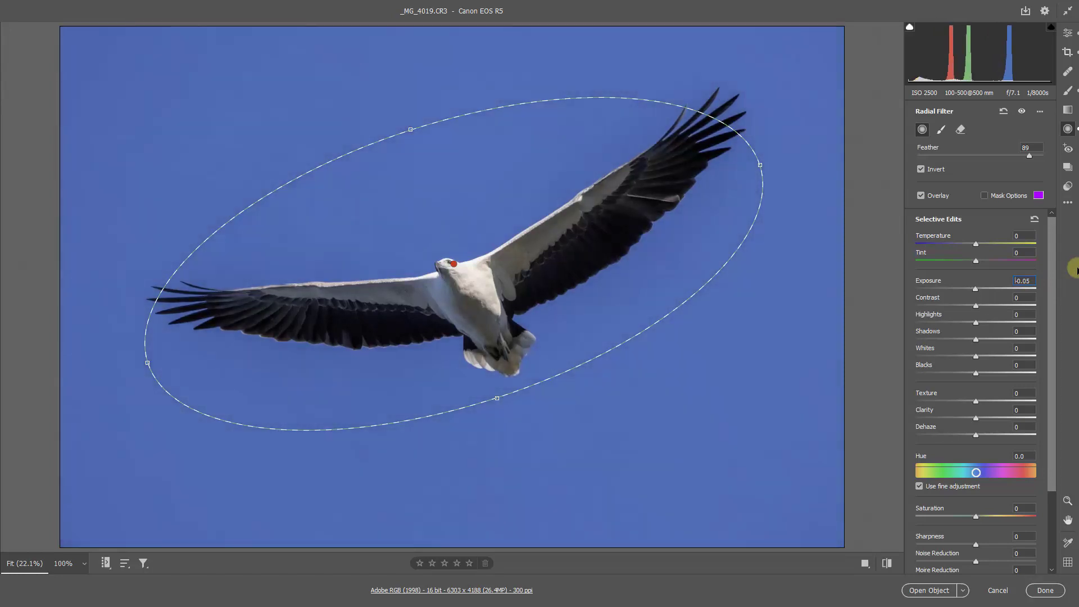
key("Up")
key("Up")
key("Down")
key("Down")
key("Down")
key("Down")
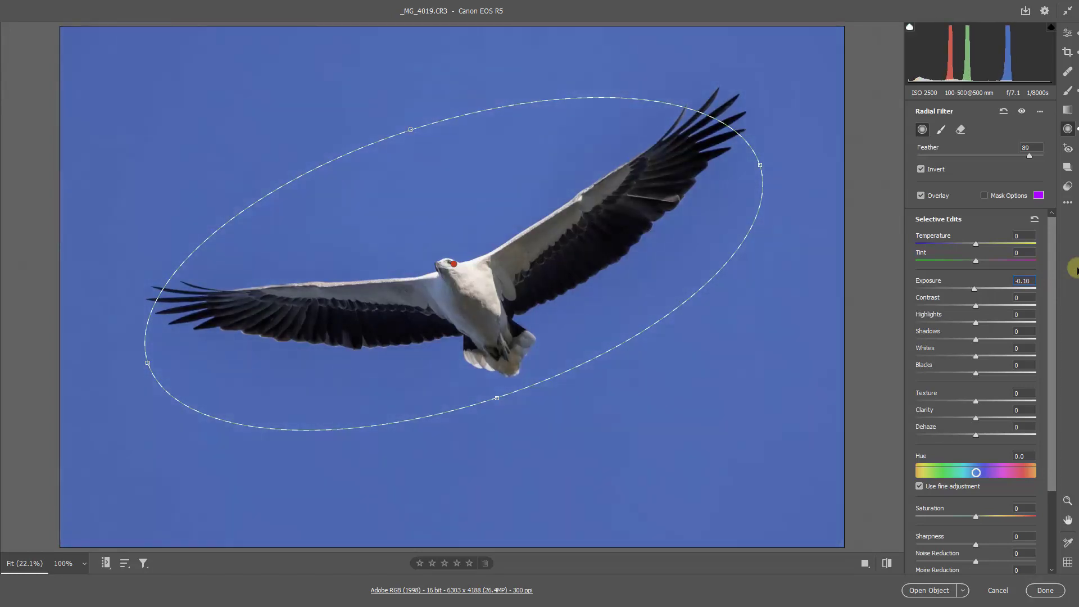
key("Down")
key("Down")
key("Down")
key("Down")
key("Down")
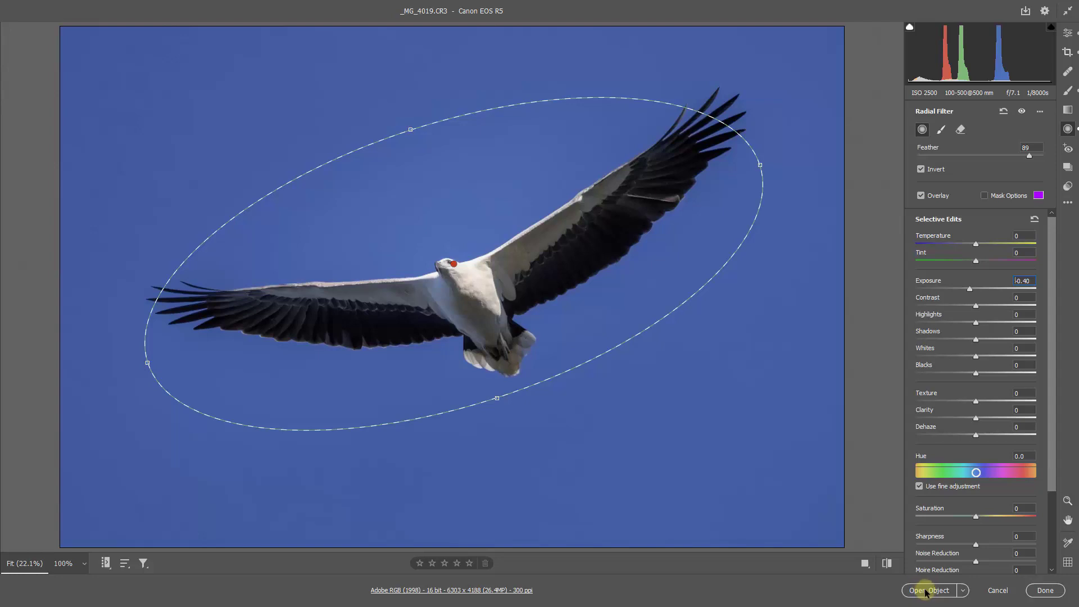
- Open the edited raw photo in Photoshop as a smart object and rasterize its layer
left_click(922, 590)
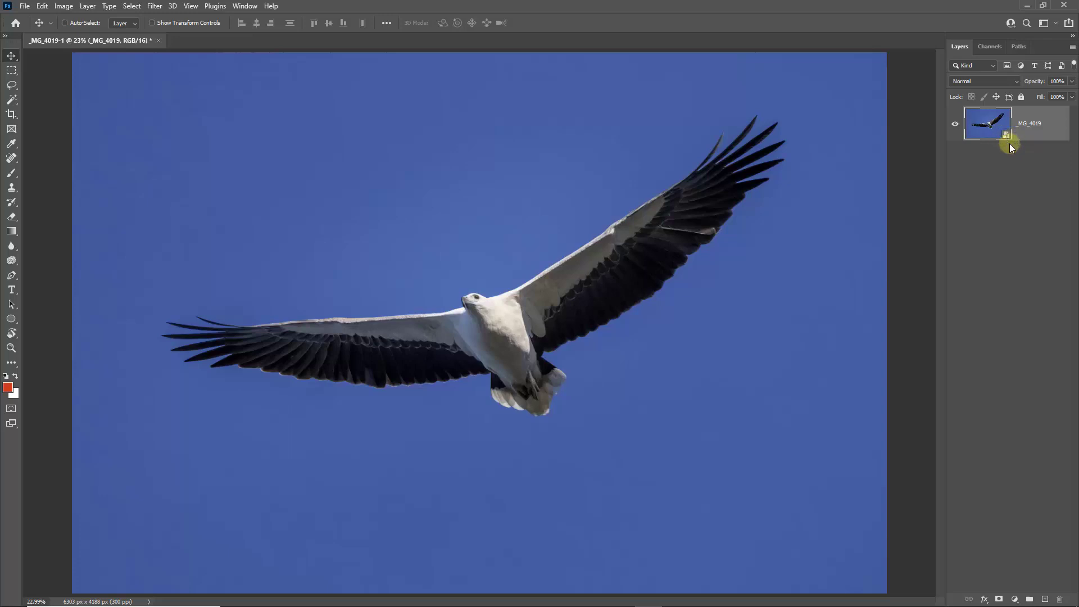
right_click(1046, 121)
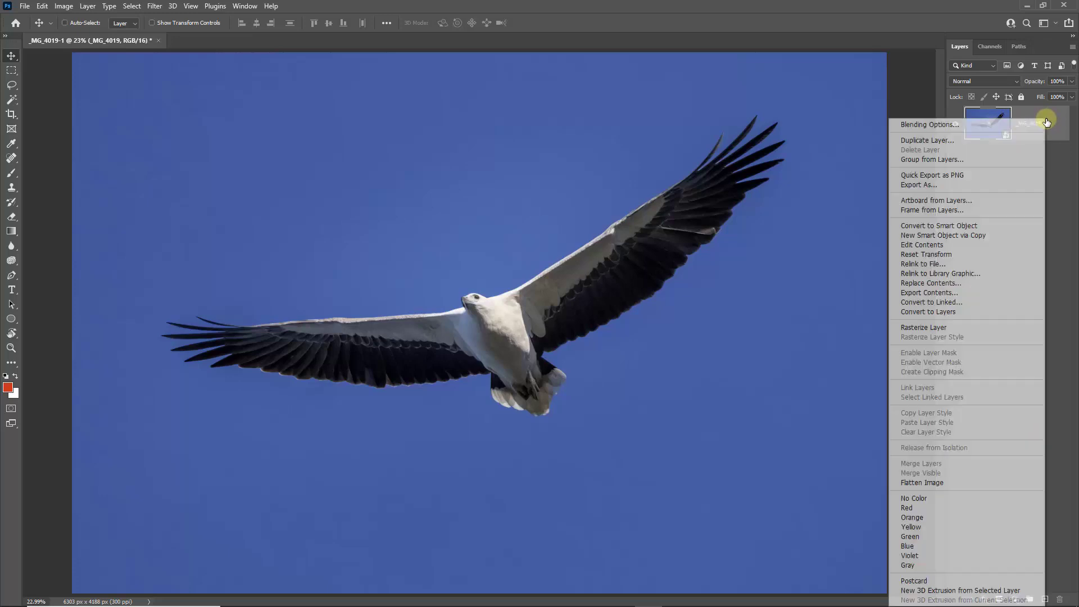
left_click(932, 328)
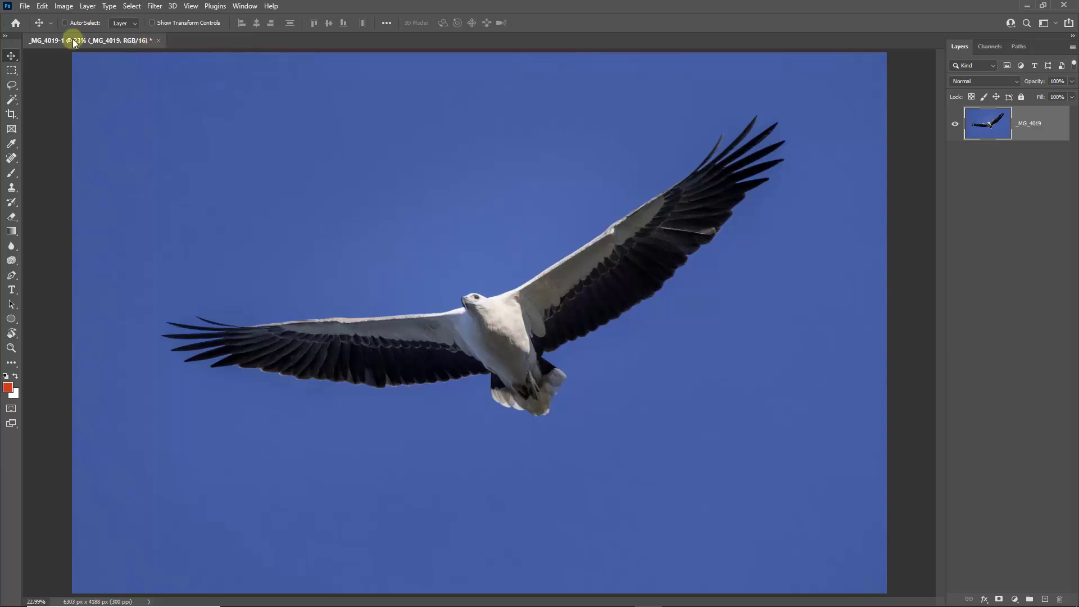
- Convert the image to 8 bits per channel
left_click(64, 6)
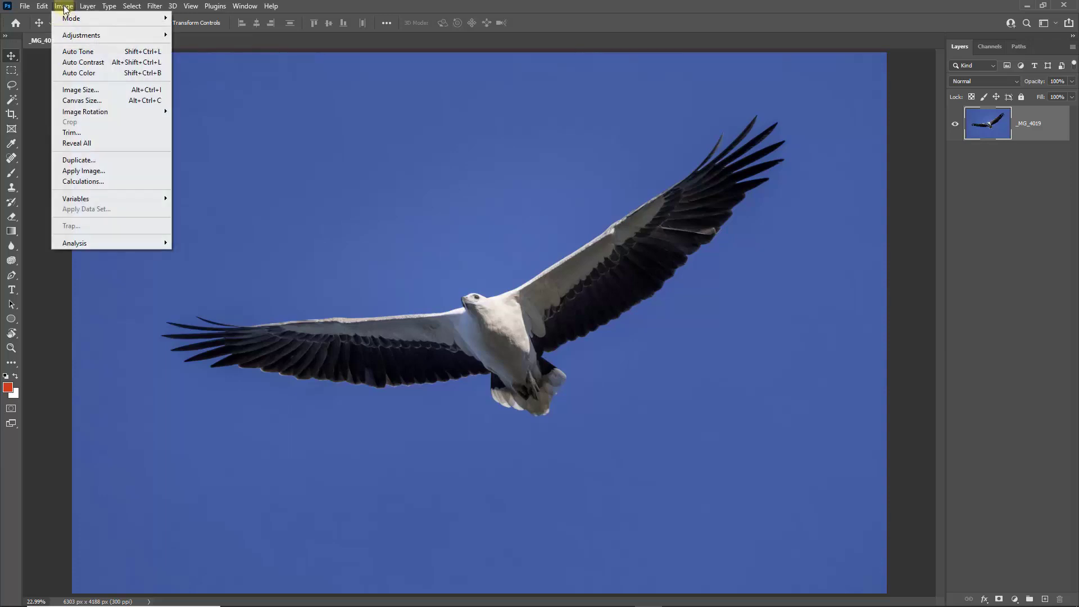
mouse_move(79, 19)
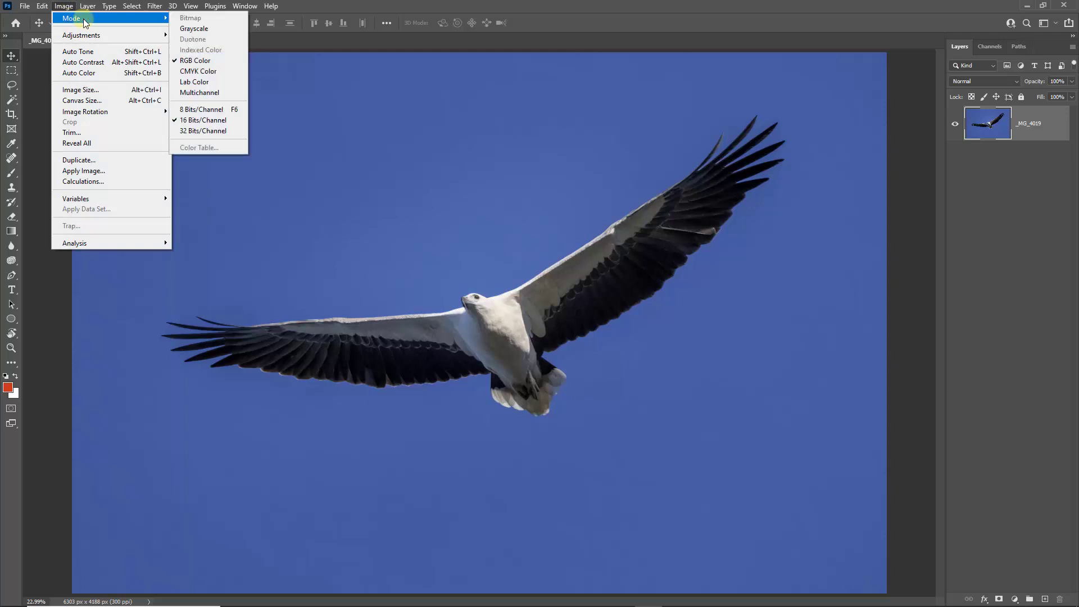
left_click(185, 112)
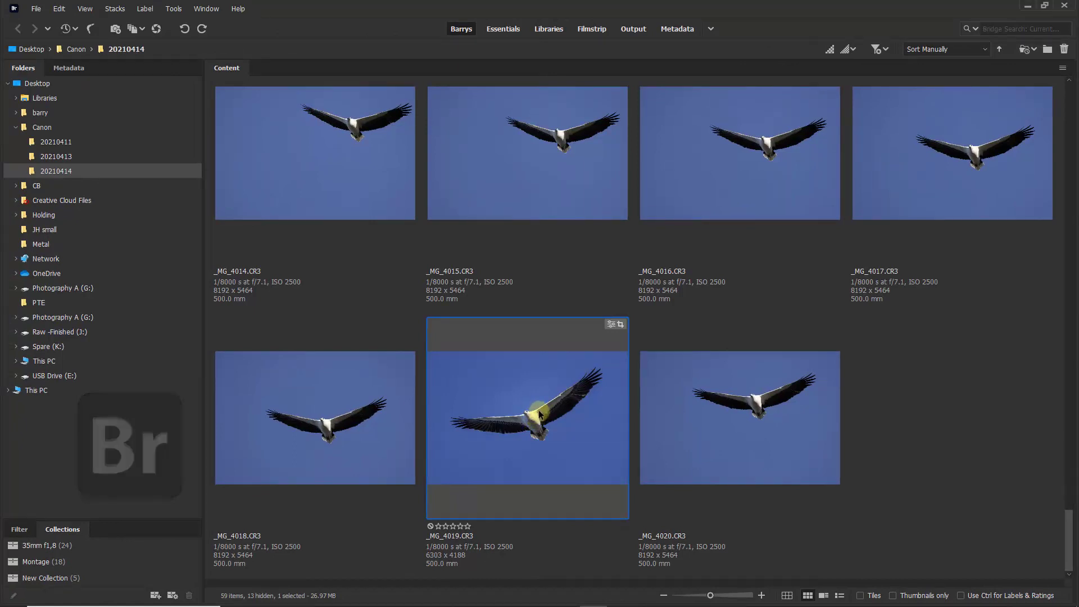
- In Bridge, duplicate _MG_4019.CR3 and open _MG_4019 copy.CR3 in Camera Raw
right_click(539, 413)
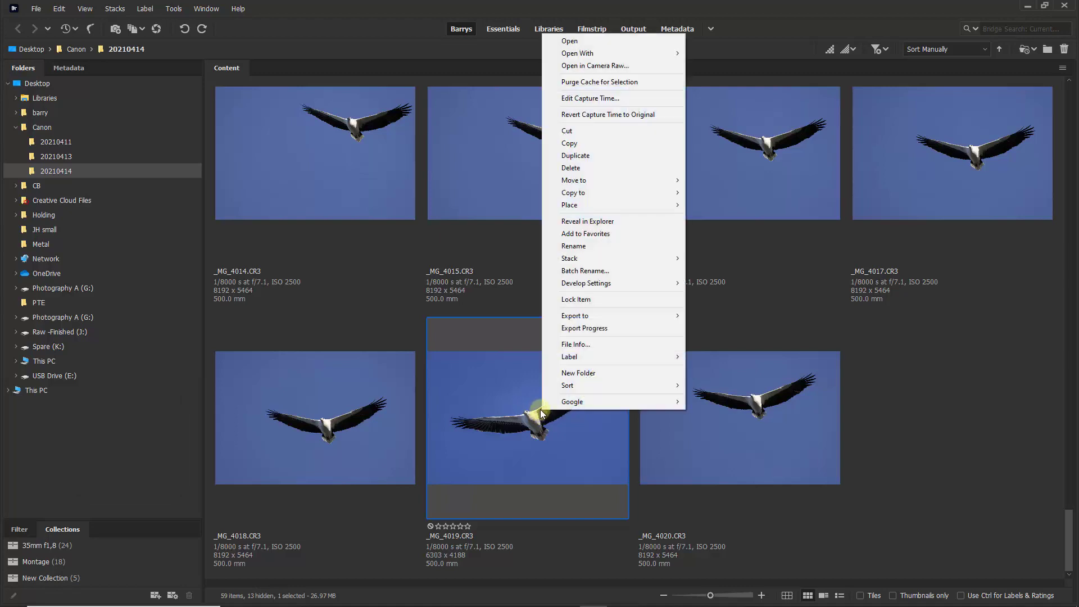
left_click(587, 156)
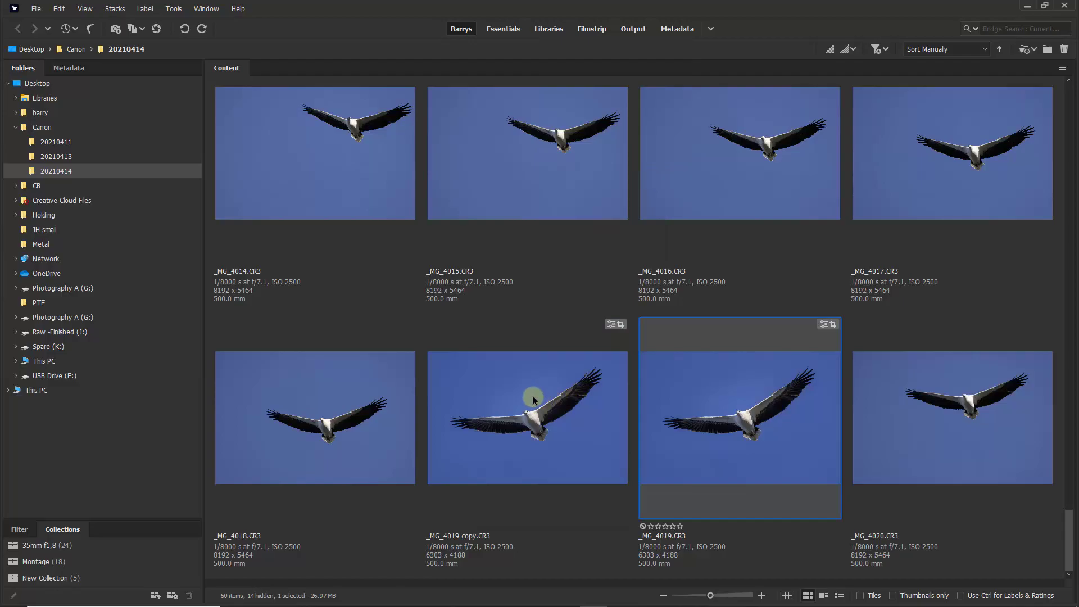
double_click(532, 395)
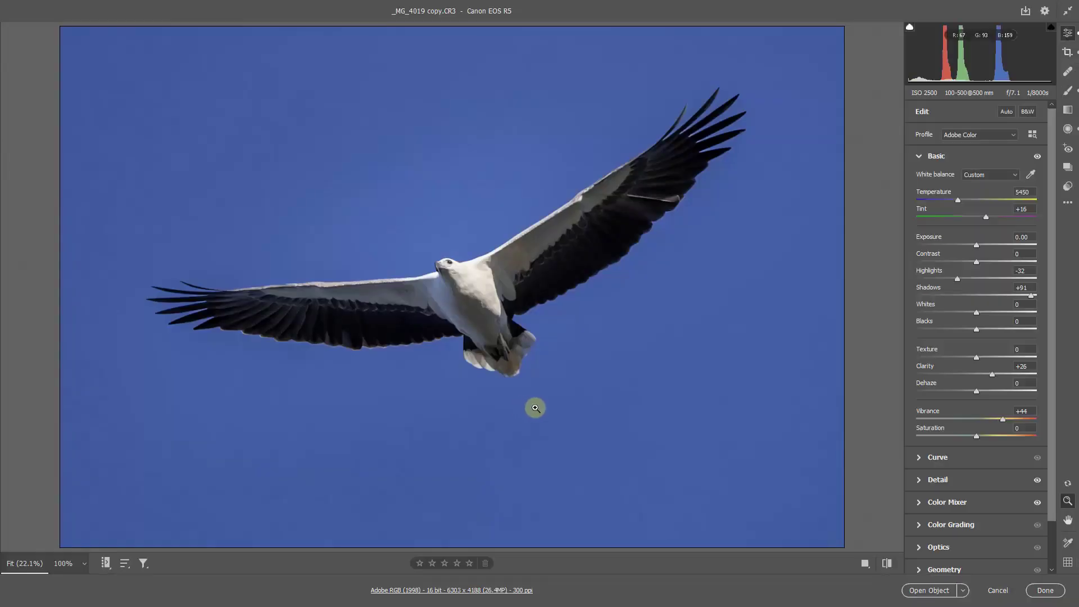
- Reset the crop and rotation of the copied photo and open it in Photoshop as a smart object
left_click(1068, 53)
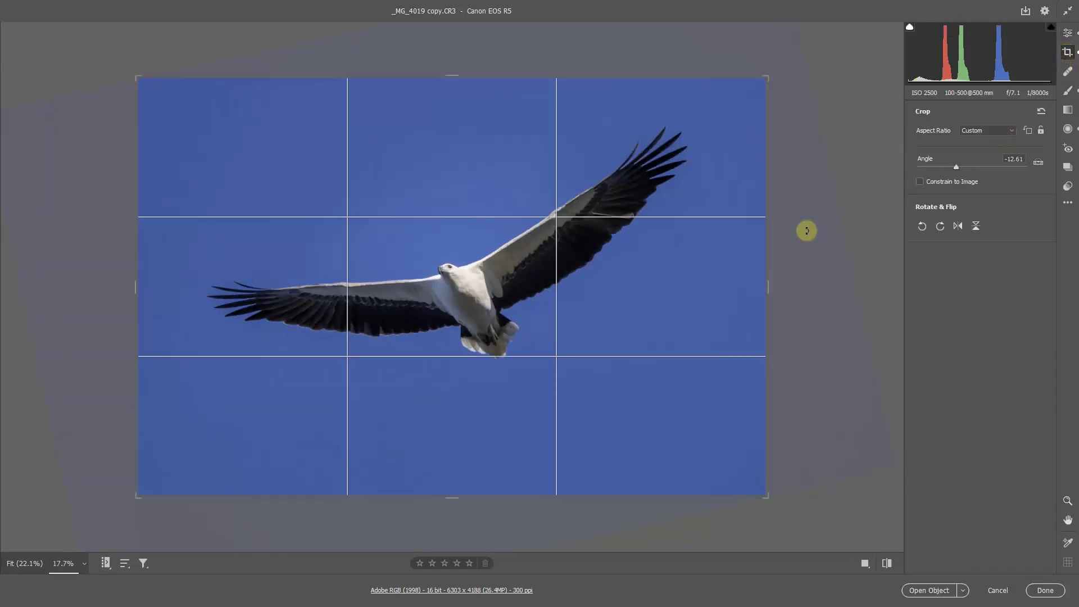
key("ctrl+alt+r")
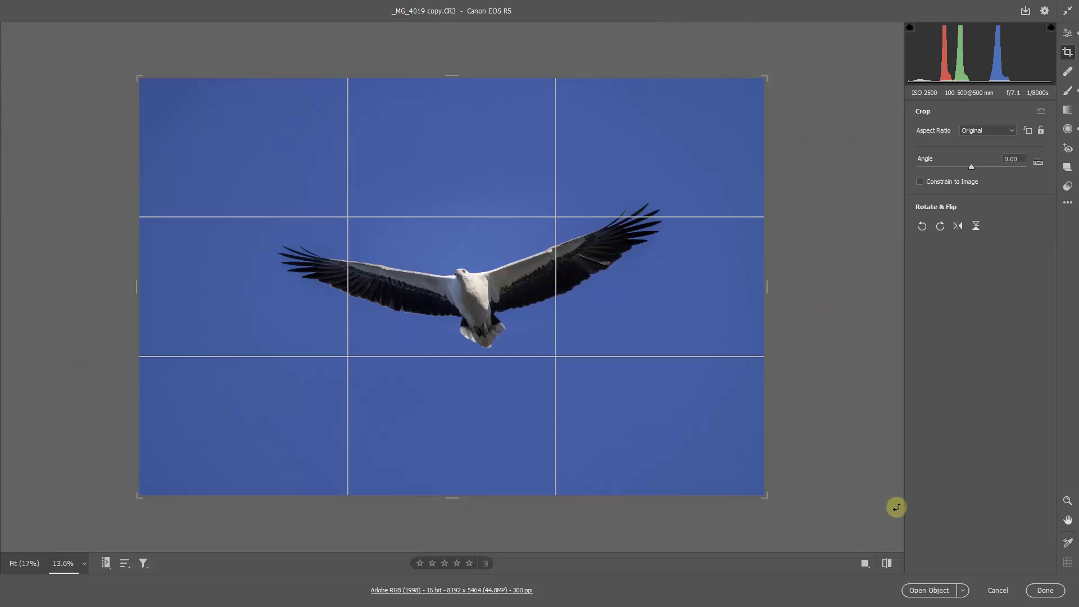
left_click(929, 590)
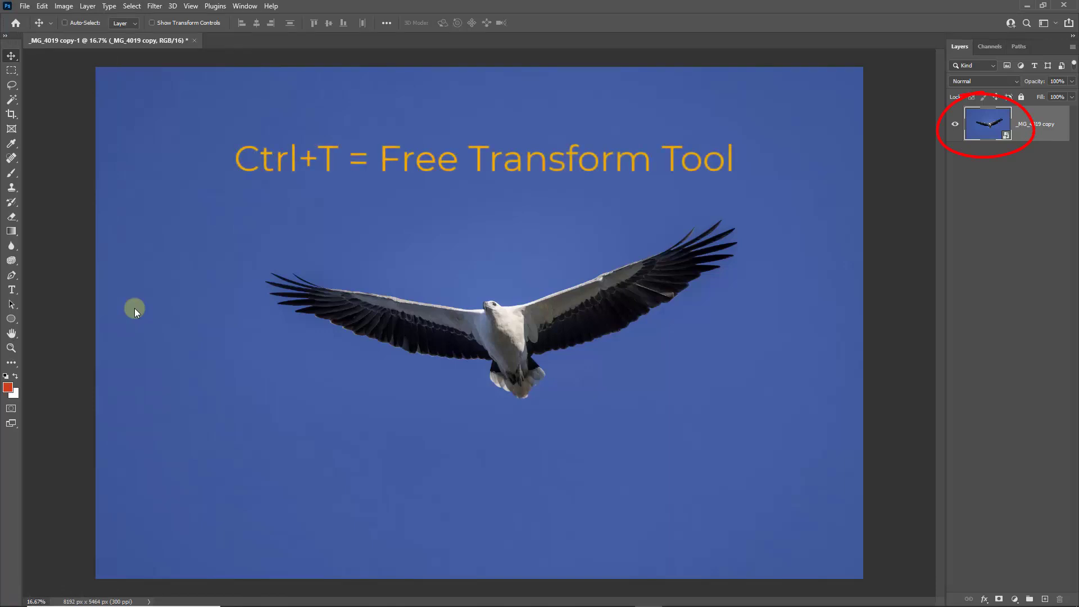
- Rotate the _MG_4019 copy layer about 18° clockwise with Free Transform and rasterize the layer
key("ctrl+t")
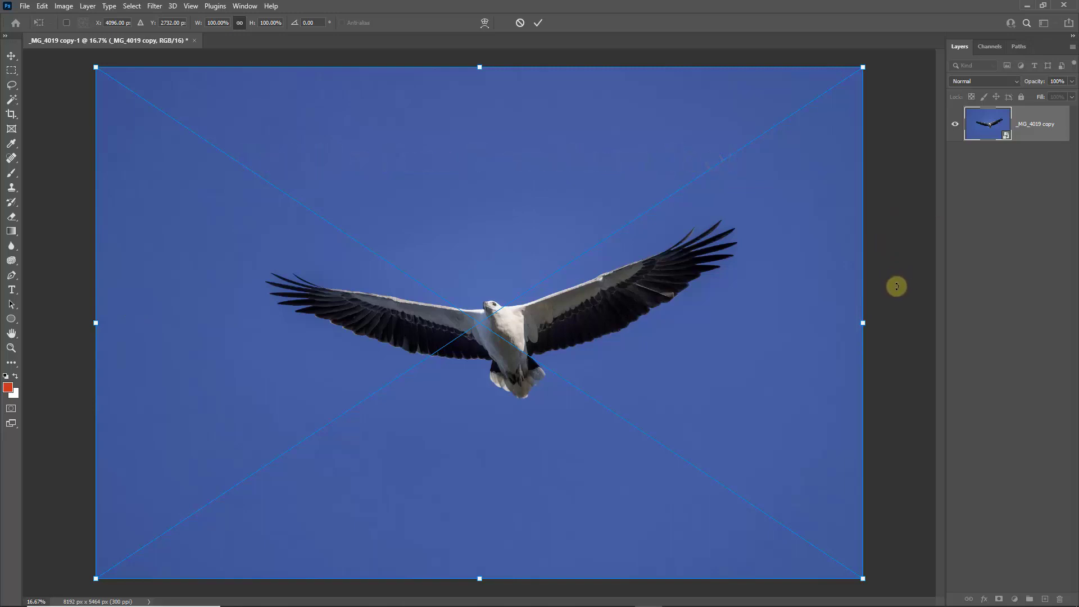
left_click_drag(897, 287, 893, 426)
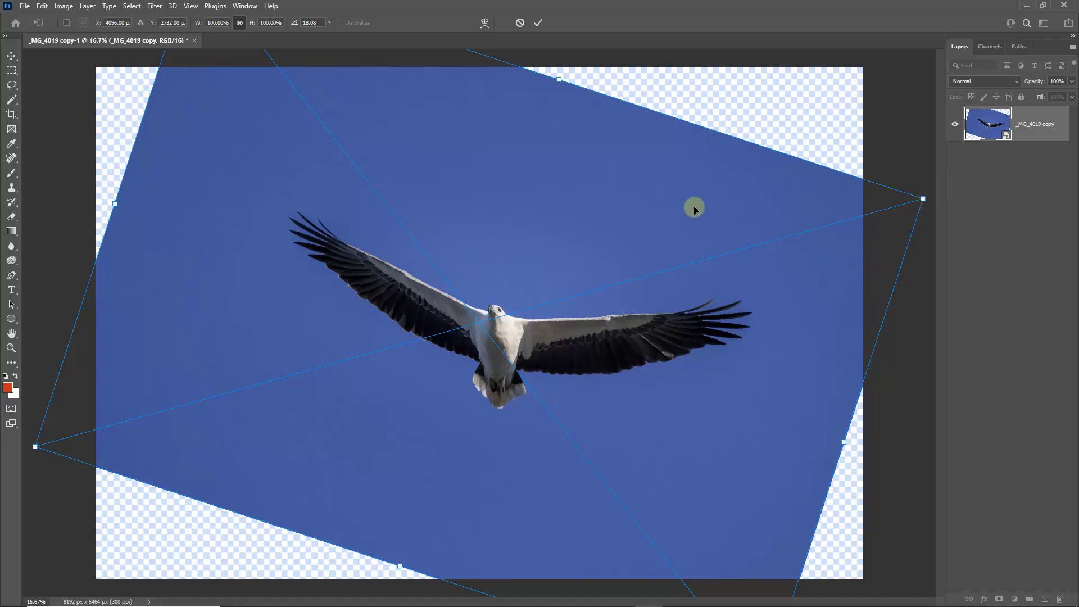
left_click(538, 23)
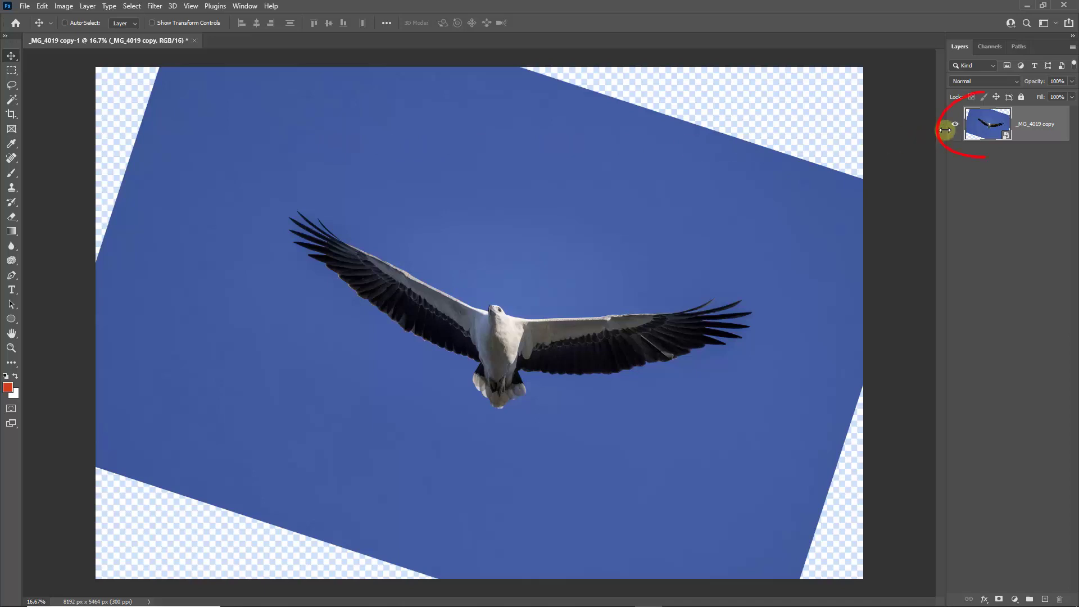
right_click(1037, 120)
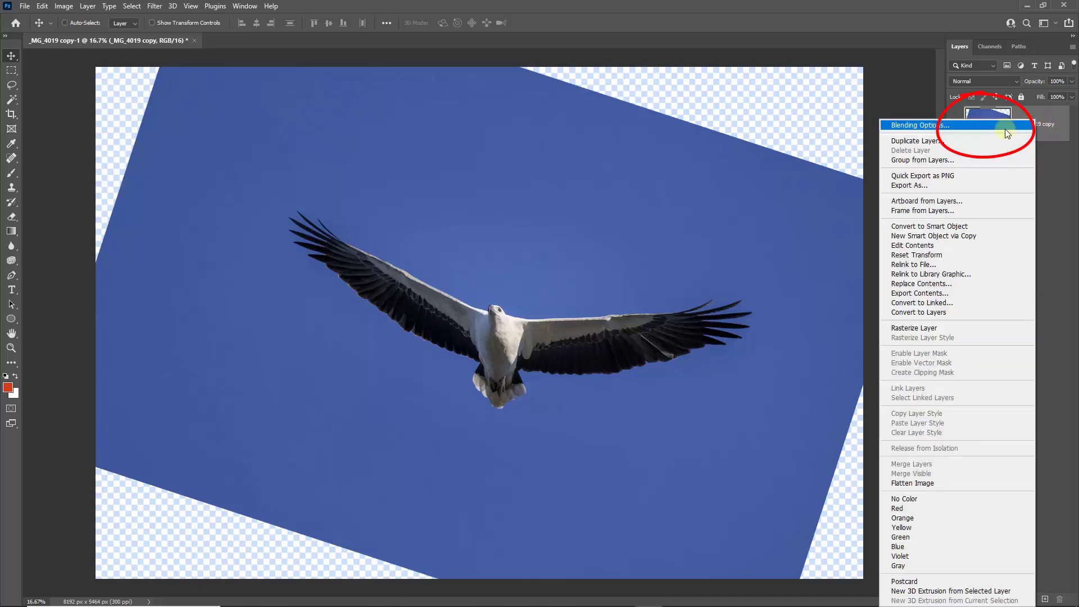
left_click(929, 328)
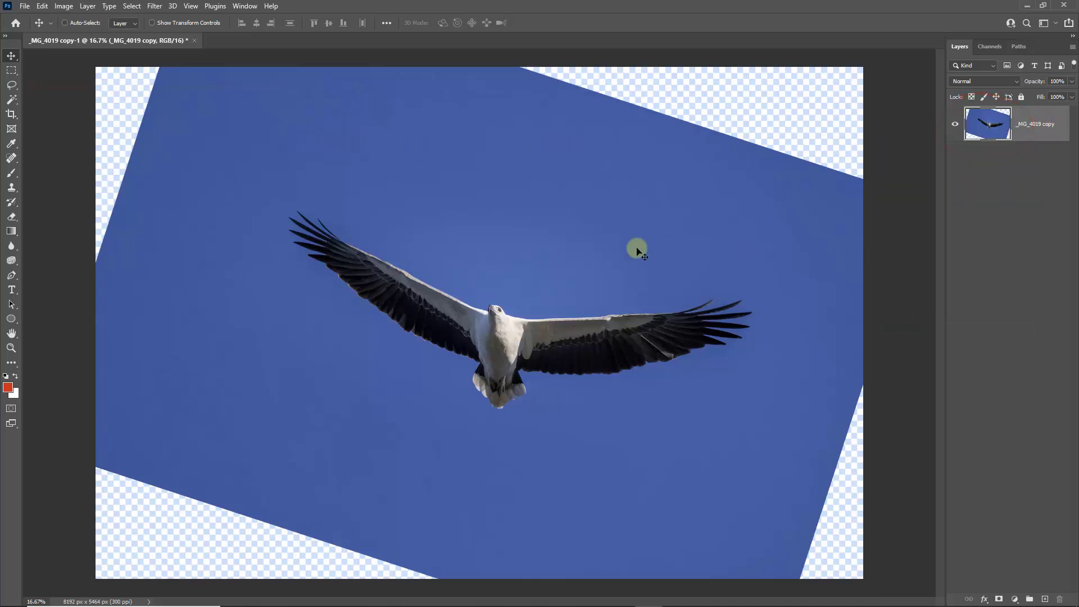
- Select the transparent upper-right corner of the canvas with the Polygonal Lasso, slightly overlapping the blue sky edge
right_click(12, 88)
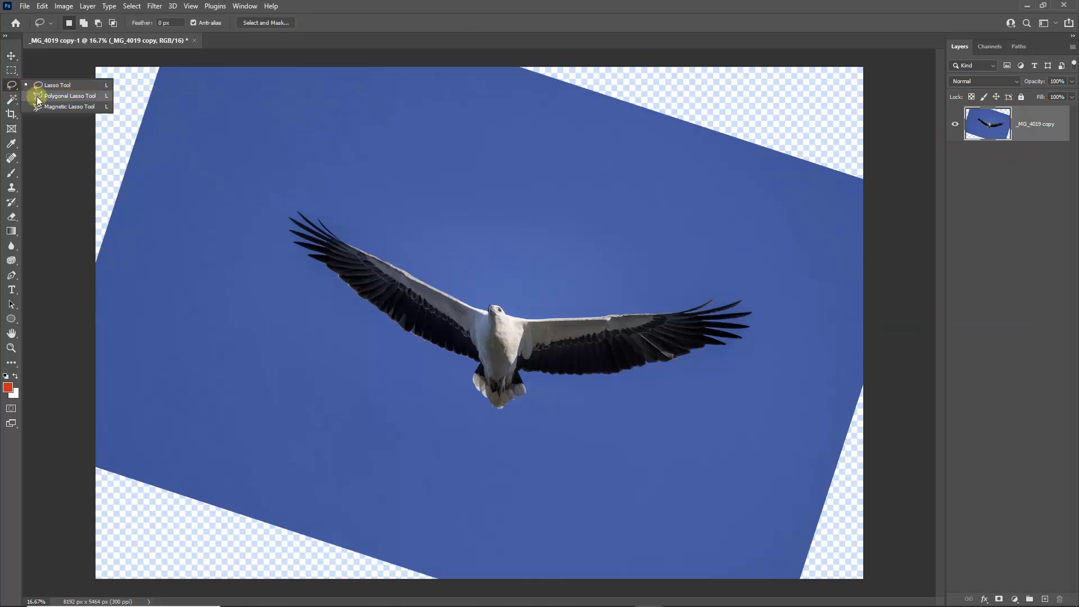
left_click(36, 96)
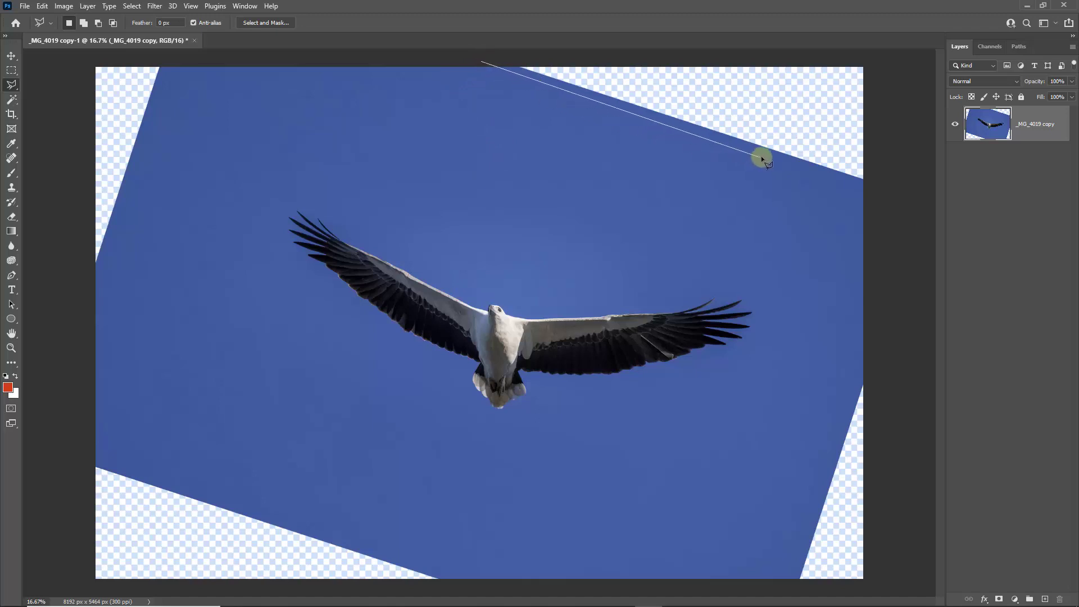
left_click(875, 190)
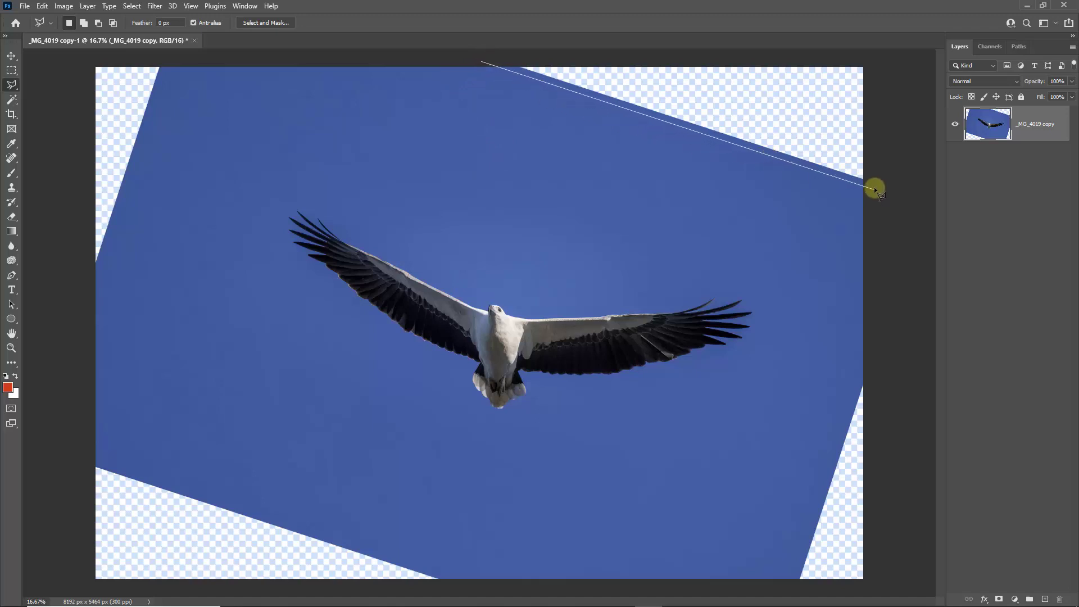
left_click(875, 57)
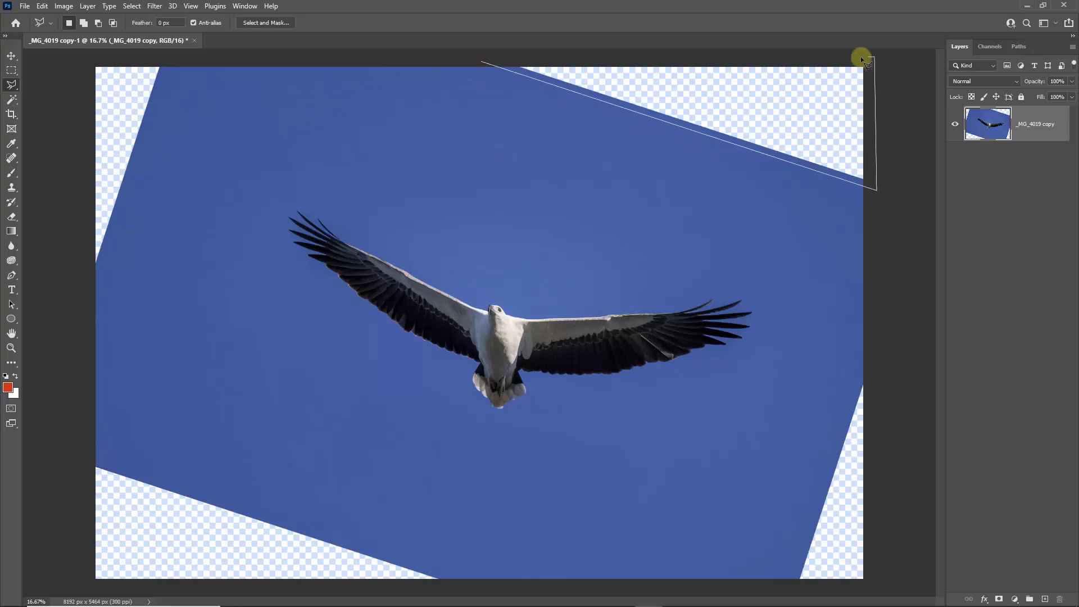
left_click(482, 61)
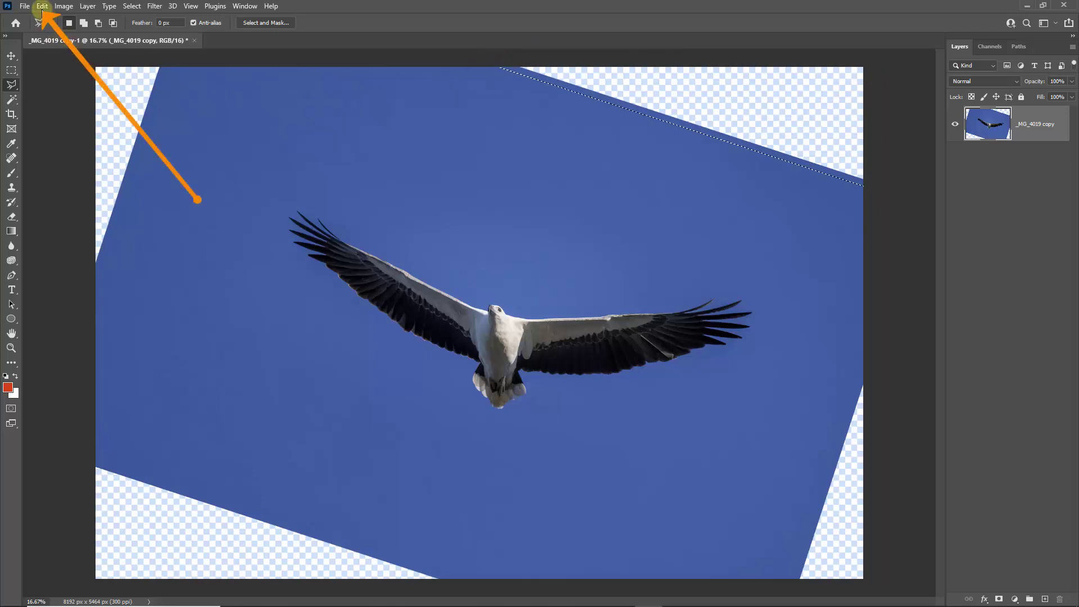
- Fill the selected upper-right corner with sky on the current layer using Content-Aware Fill and deselect
left_click(42, 7)
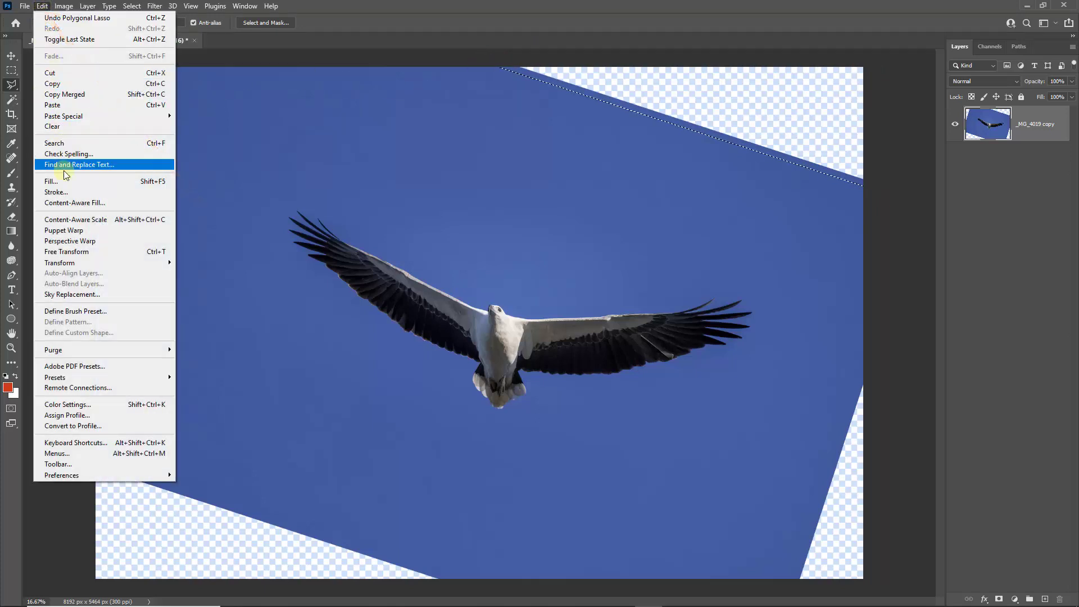
left_click(68, 204)
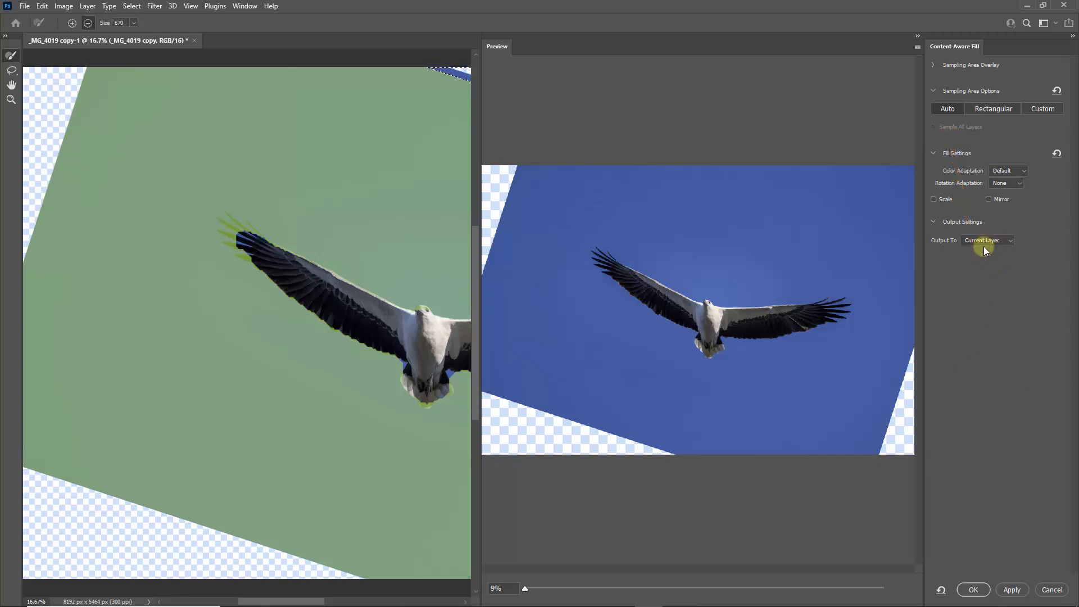
left_click(972, 589)
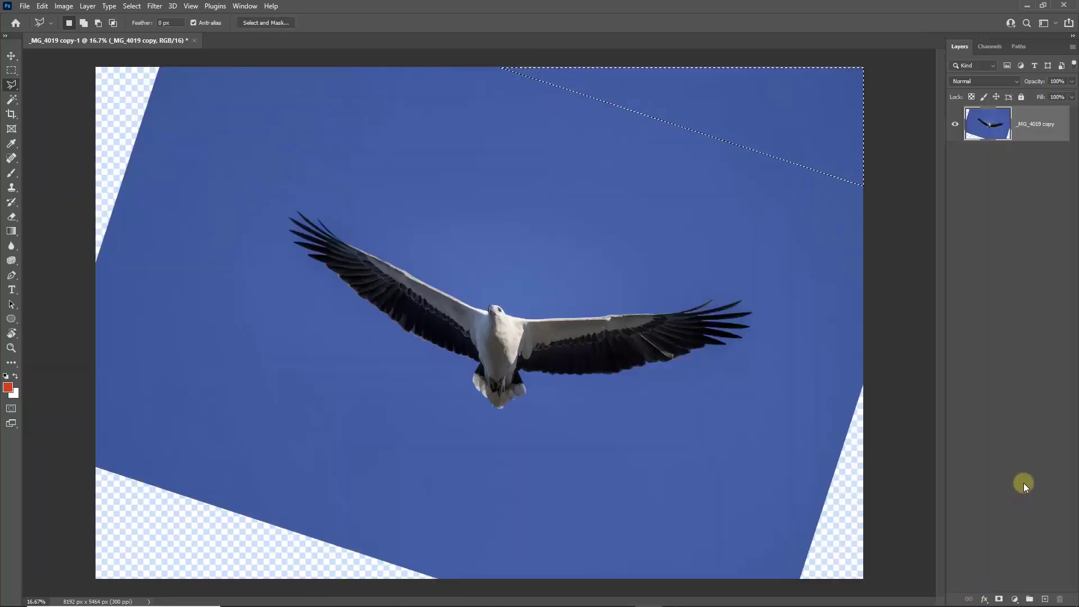
key("ctrl+d")
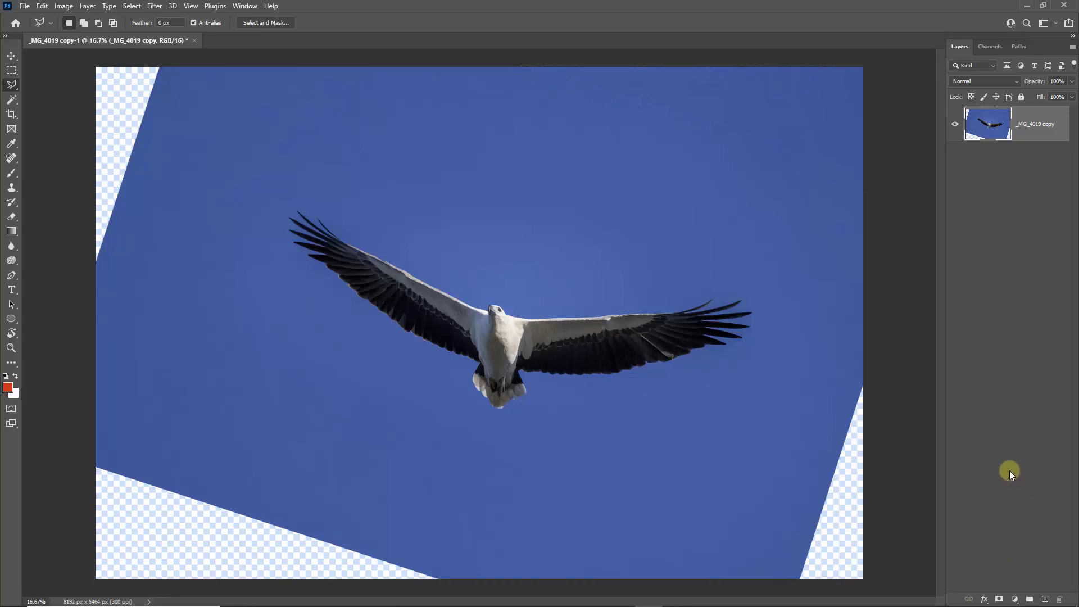